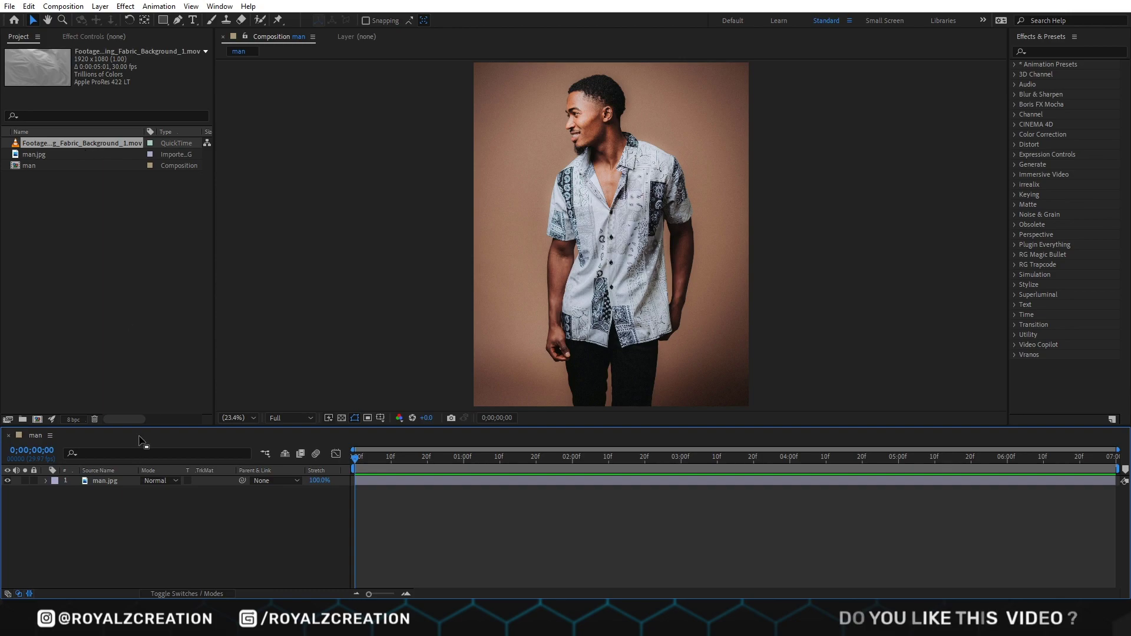
Step: Duplicate the man photo and lay the fabric footage over it, rotated and enlarged to cover the shirt
{"action": "left_click", "coordinate": [114, 481]}
{"action": "key", "text": "ctrl+d"}
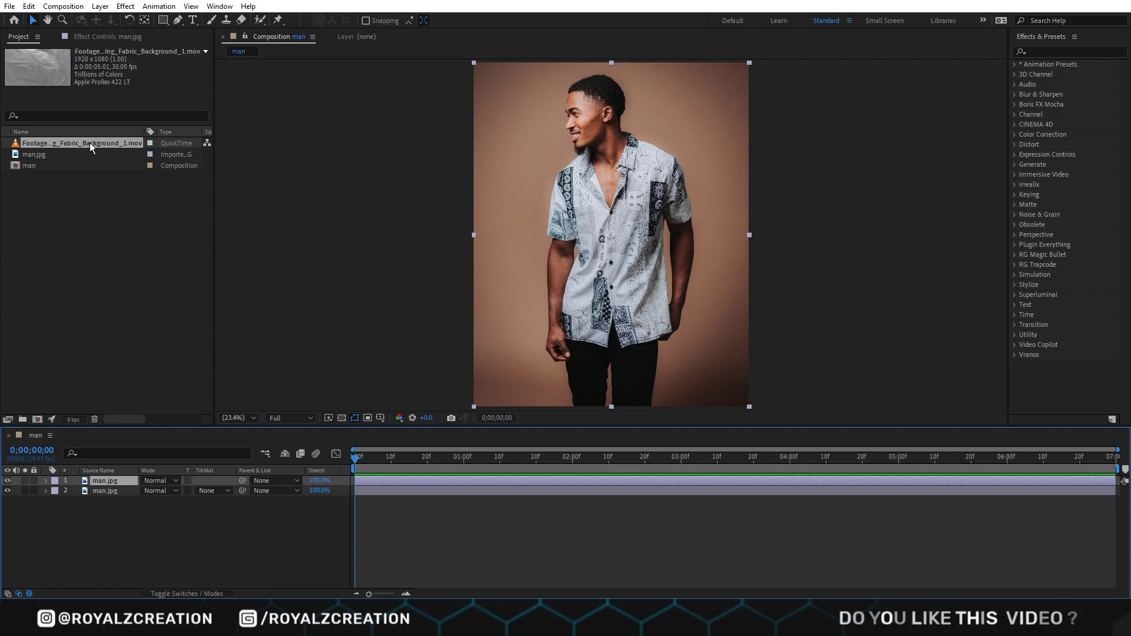
{"action": "mouse_move", "coordinate": [90, 142]}
{"action": "left_mouse_down"}
{"action": "mouse_move", "coordinate": [121, 479]}
{"action": "mouse_move", "coordinate": [560, 313]}
{"action": "mouse_move", "coordinate": [550, 319]}
{"action": "left_mouse_up"}
{"action": "key", "text": "r"}
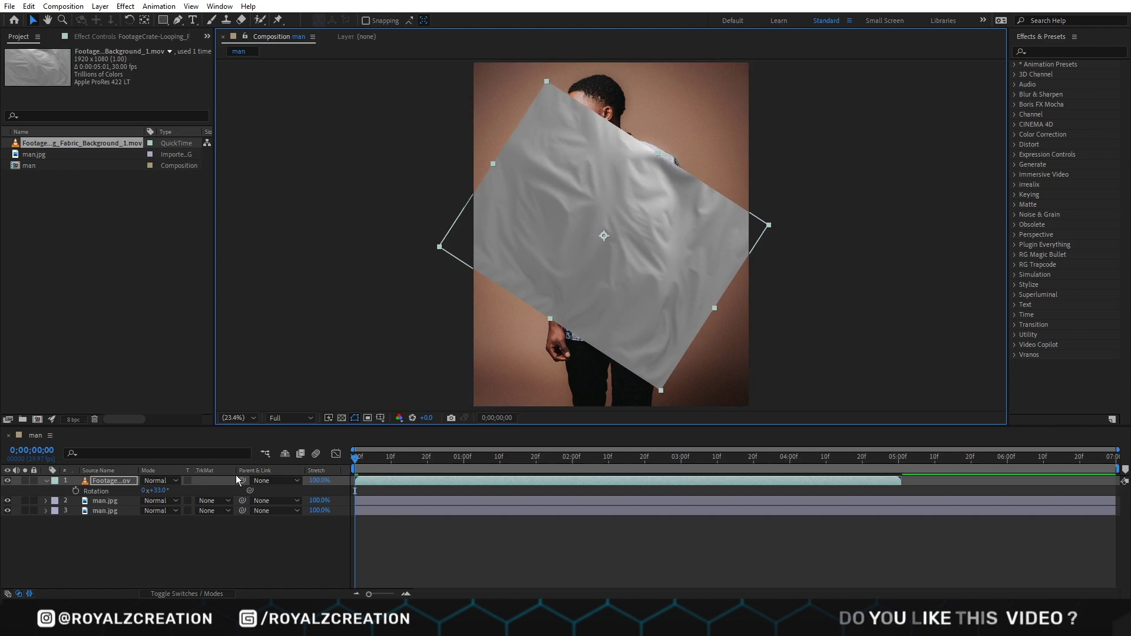
{"action": "key", "text": "shift+s"}
{"action": "left_click_drag", "start_coordinate": [159, 491], "coordinate": [171, 490]}
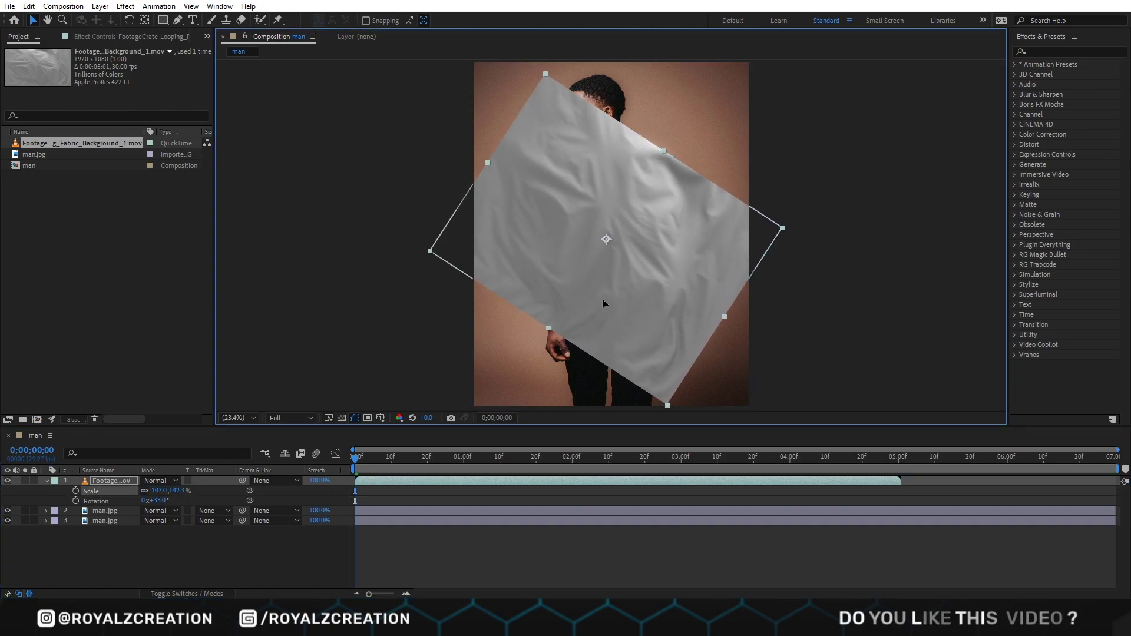
Step: Turn the man photo copy into a guide layer
{"action": "left_click", "coordinate": [231, 501]}
{"action": "left_click", "coordinate": [121, 511]}
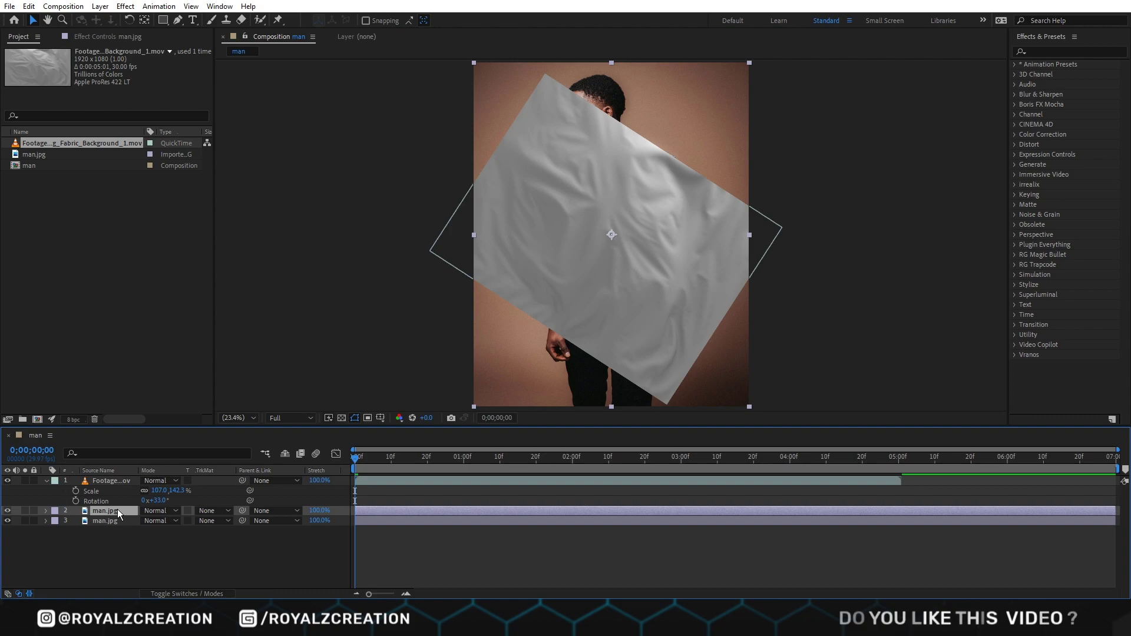
{"action": "right_click", "coordinate": [119, 512]}
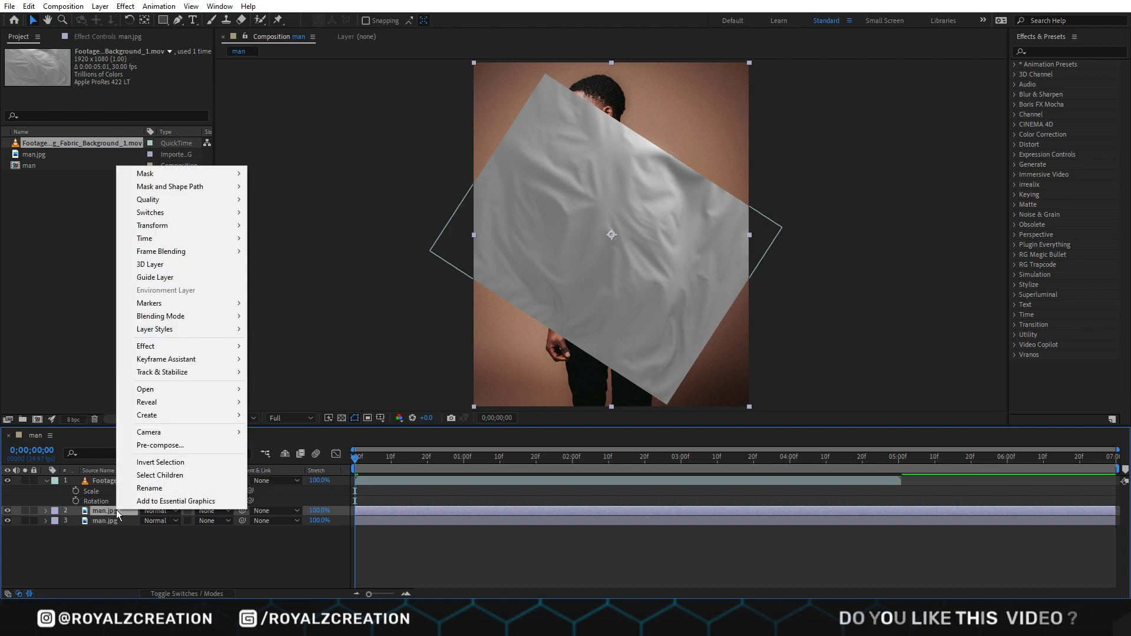
{"action": "left_click", "coordinate": [150, 281]}
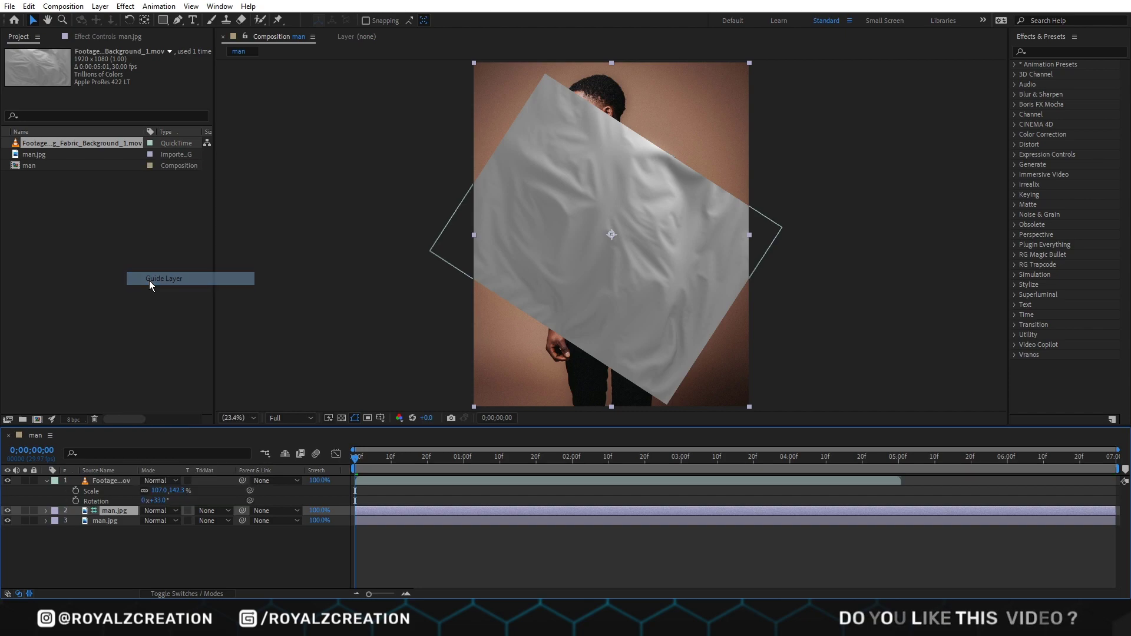
Step: Pre-compose the fabric footage and guide photo into a new composition named Wind
{"action": "left_click", "coordinate": [121, 479]}
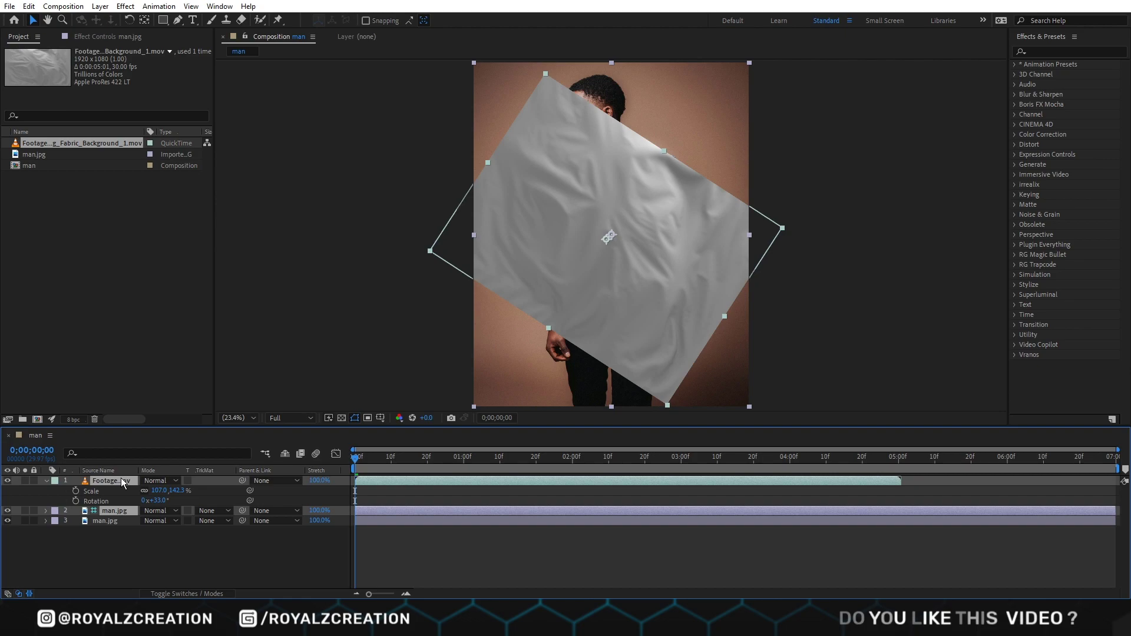
{"action": "key", "text": "ctrl+shift+c"}
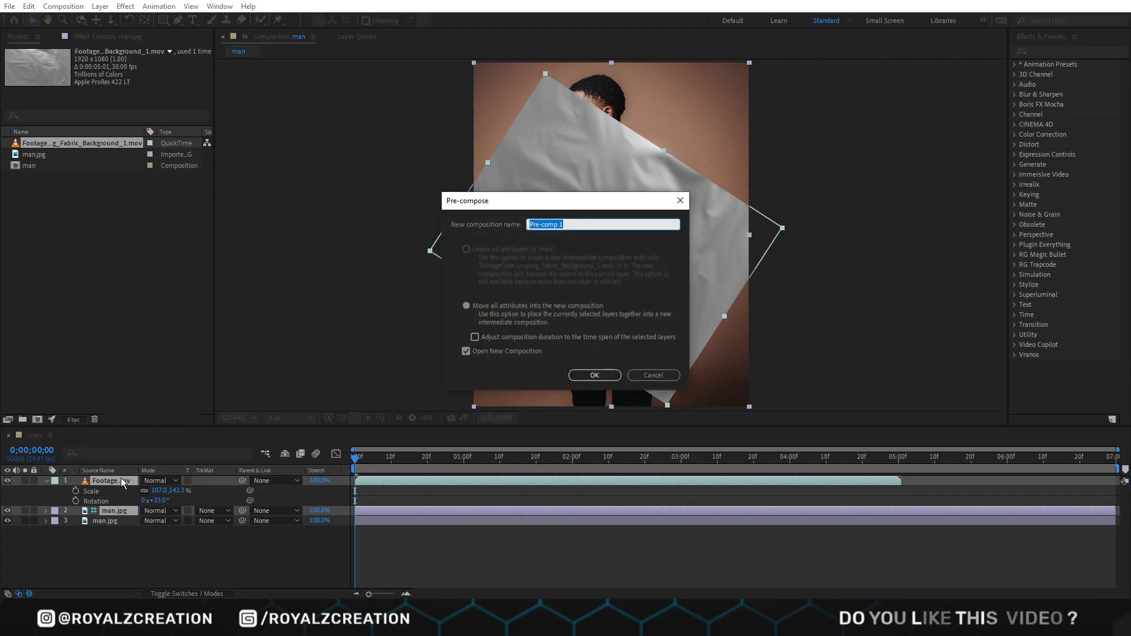
{"action": "type", "text": "Wind"}
{"action": "key", "text": "Return"}
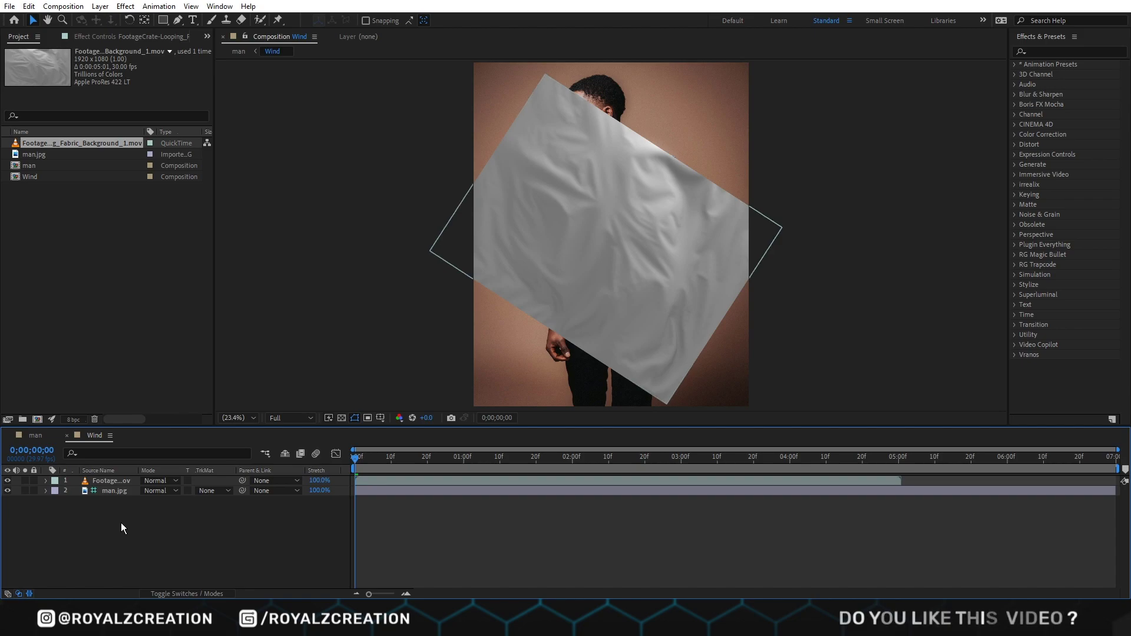
Step: Add a new solid layer named Matte
{"action": "key", "text": "ctrl+y"}
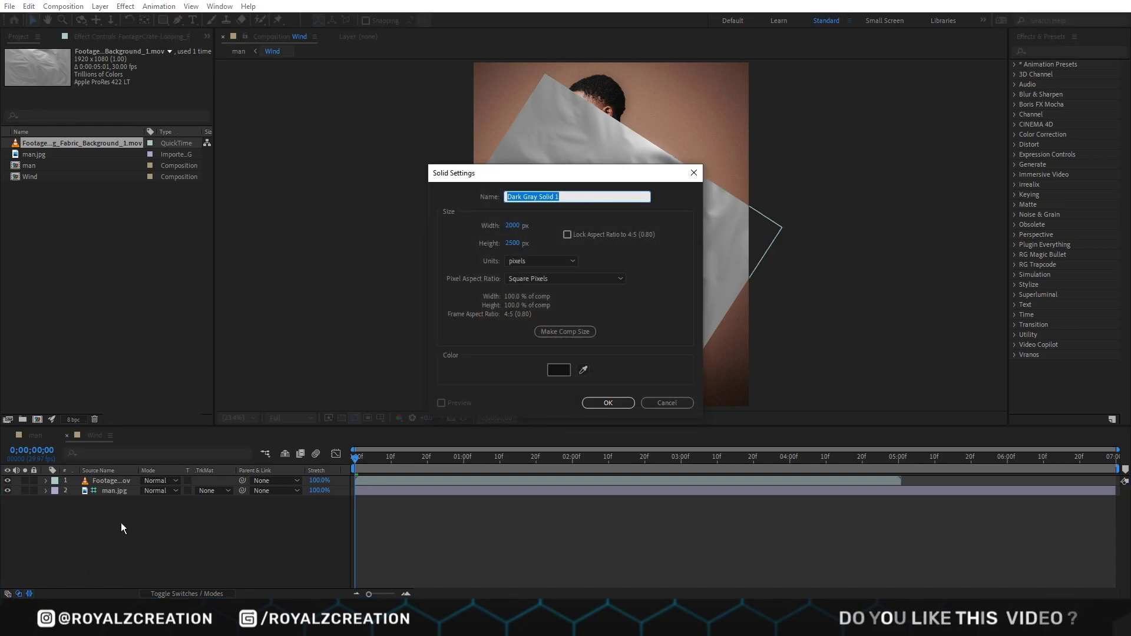
{"action": "type", "text": "Matte"}
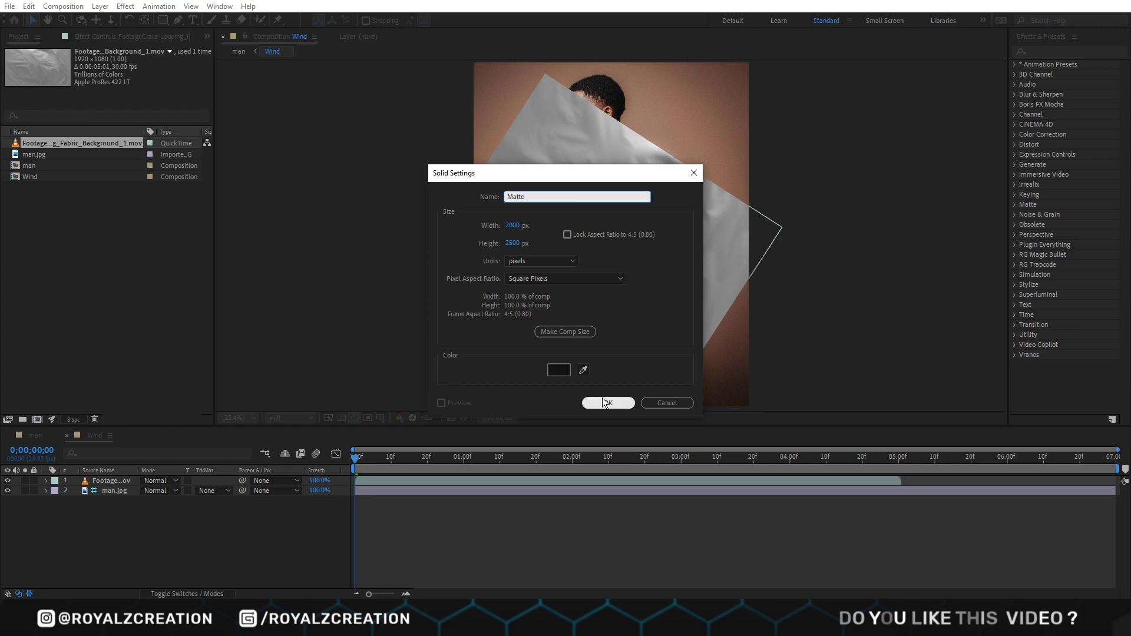
{"action": "left_click", "coordinate": [598, 404]}
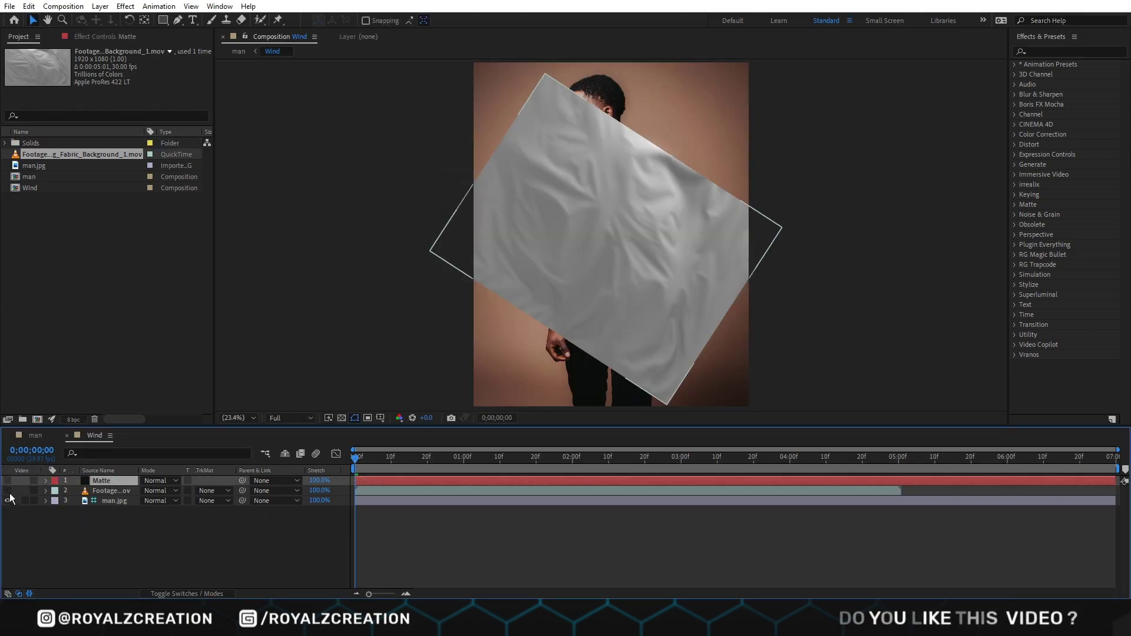
Step: Hide the fabric footage, switch to the Pen tool and zoom in on the shirt
{"action": "left_click", "coordinate": [8, 491]}
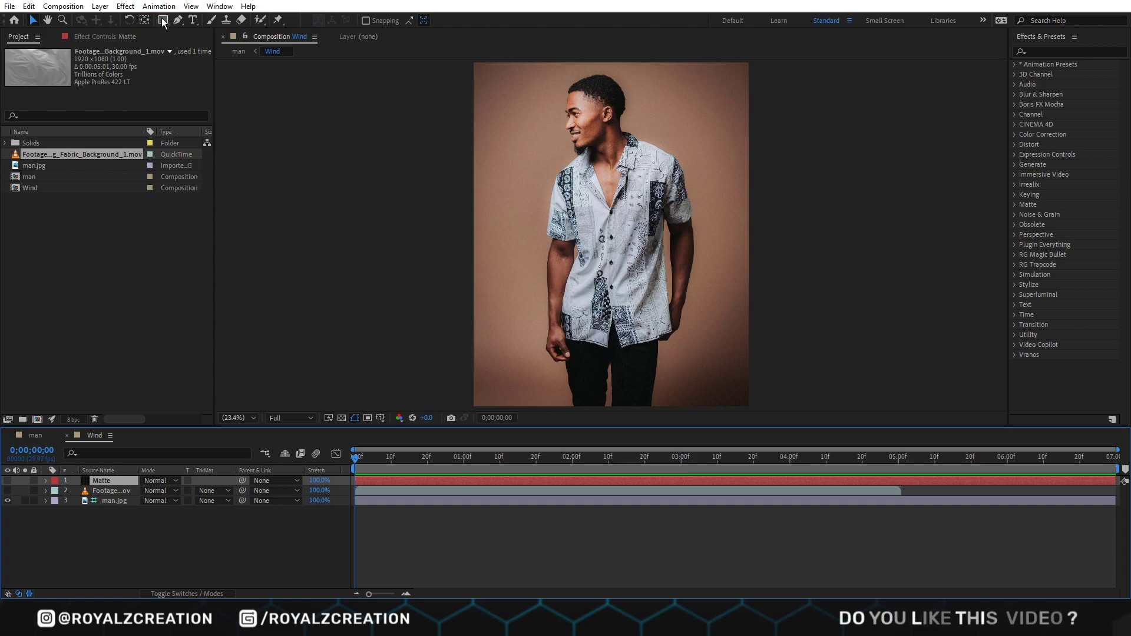
{"action": "left_click", "coordinate": [177, 19]}
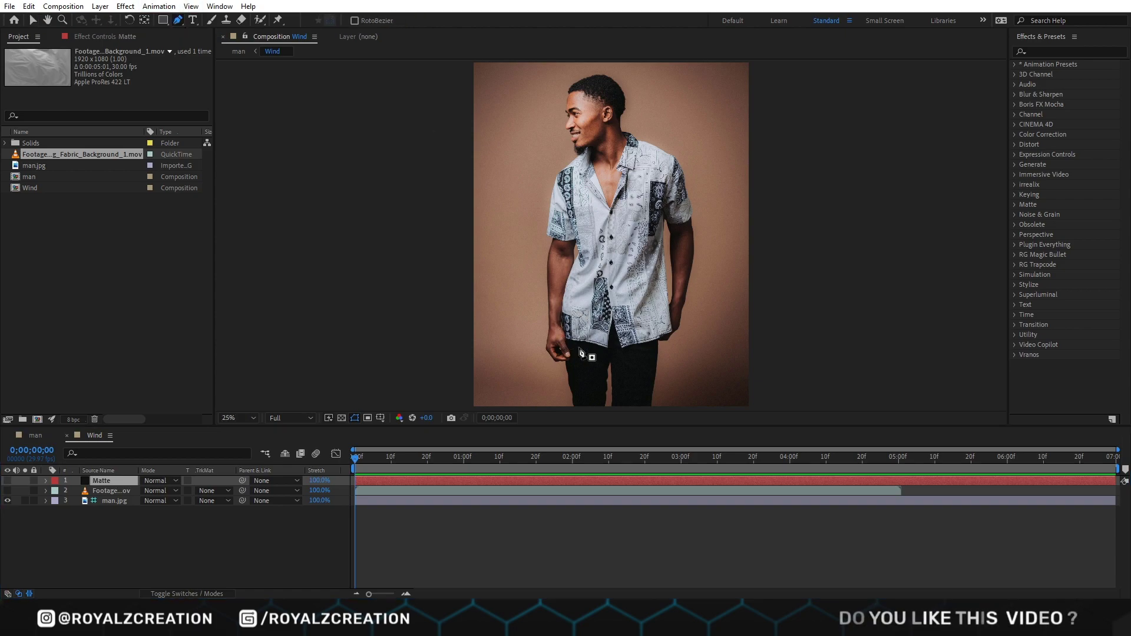
{"action": "scroll", "coordinate": [583, 353], "scroll_direction": "up", "scroll_amount": 5}
{"action": "left_click_drag", "start_coordinate": [583, 412], "coordinate": [550, 337]}
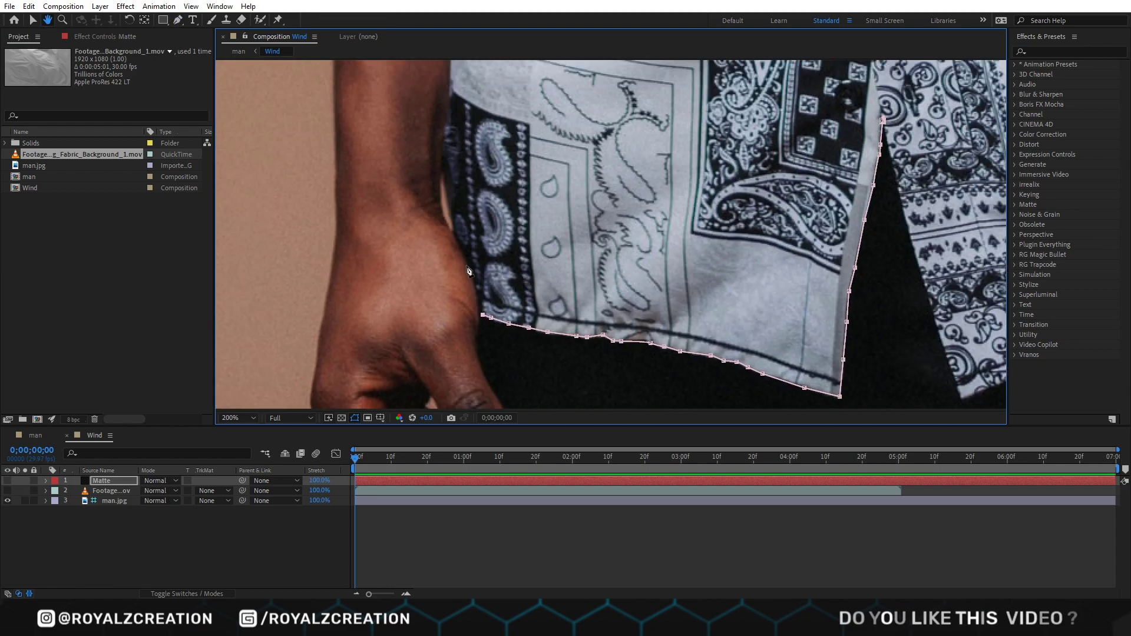
{"action": "mouse_move", "coordinate": [471, 298]}
{"action": "left_mouse_down"}
{"action": "mouse_move", "coordinate": [498, 277]}
{"action": "mouse_move", "coordinate": [465, 311]}
{"action": "left_mouse_up"}
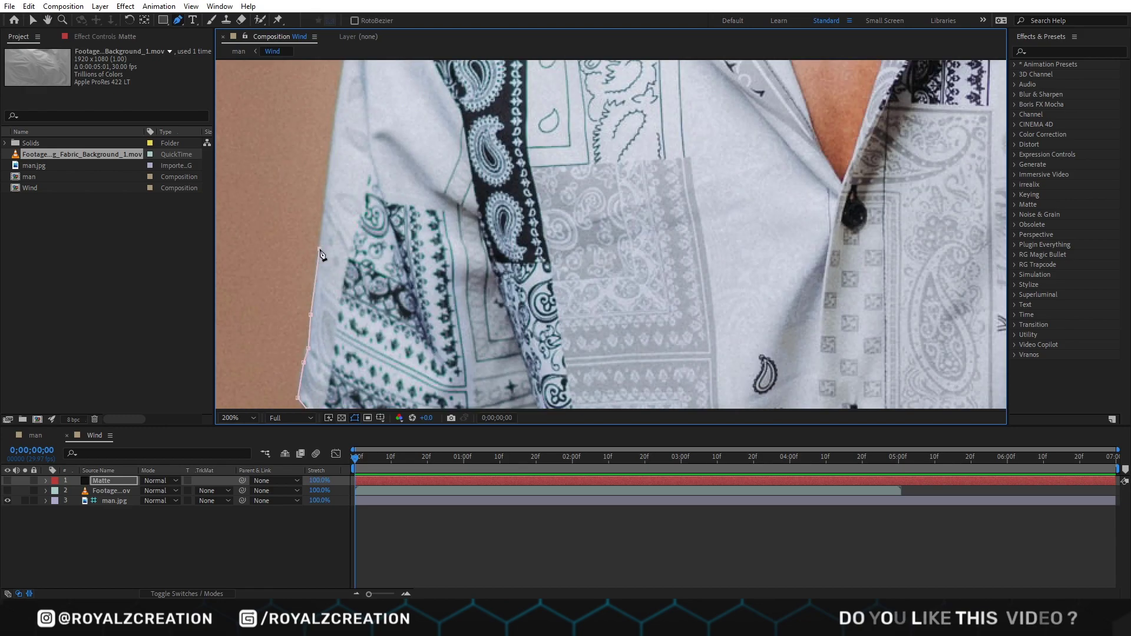
{"action": "left_click_drag", "start_coordinate": [263, 137], "coordinate": [497, 218]}
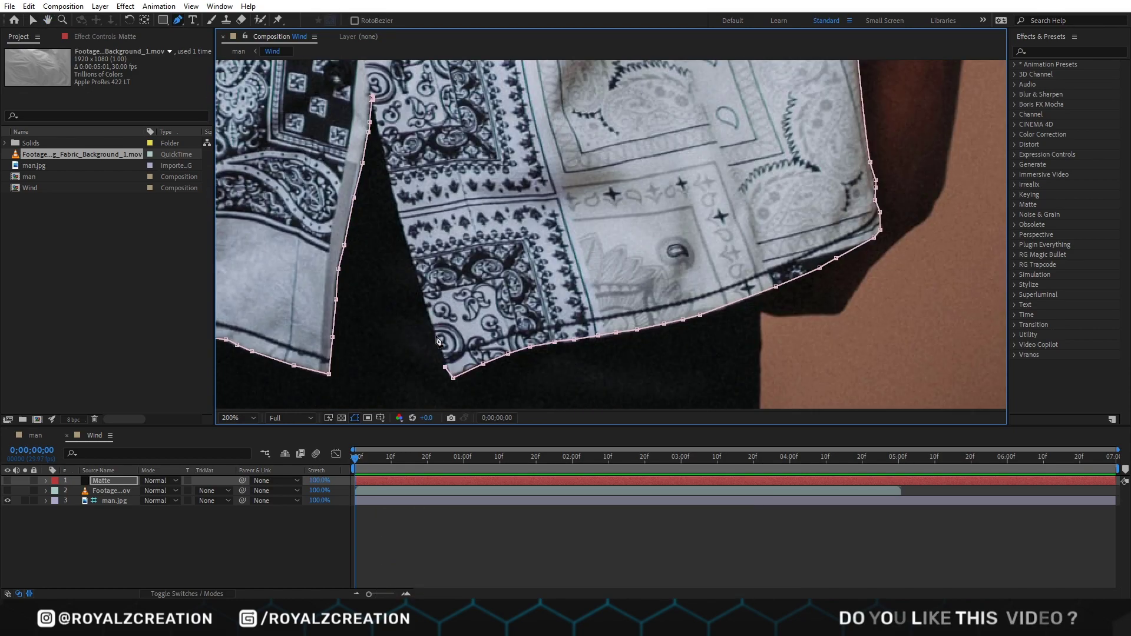
Step: Trace a closed mask along the shirt's outline on the Matte solid, then return to Selection
{"action": "left_click", "coordinate": [432, 328]}
{"action": "left_click", "coordinate": [406, 241]}
{"action": "left_click", "coordinate": [393, 195]}
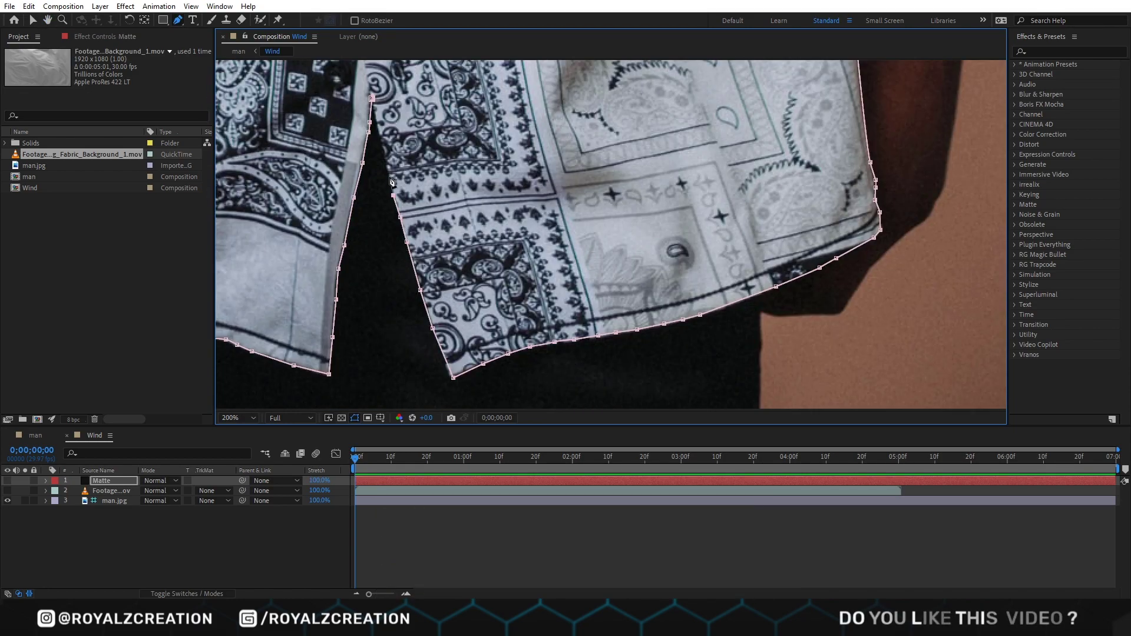
{"action": "left_click", "coordinate": [385, 154]}
{"action": "left_click", "coordinate": [372, 98]}
{"action": "key", "text": "v"}
{"action": "scroll", "coordinate": [446, 173], "scroll_direction": "down", "scroll_amount": 2}
{"action": "scroll", "coordinate": [446, 173], "scroll_direction": "down", "scroll_amount": 2}
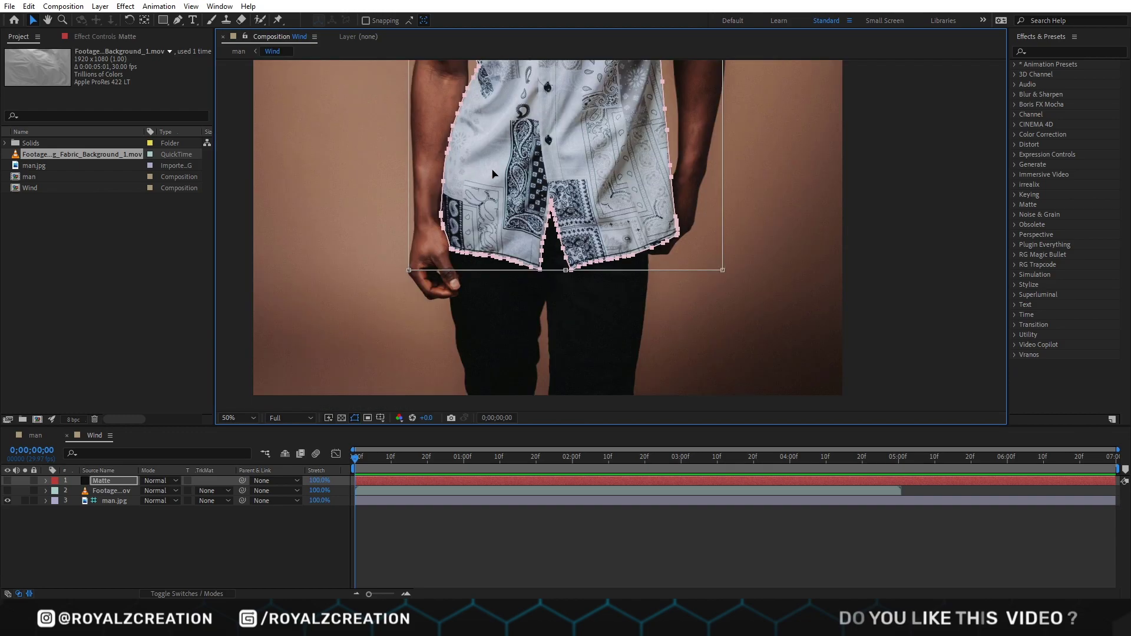
Step: Fit the view and set the fabric layer's track matte to the Matte layer's alpha
{"action": "left_click_drag", "start_coordinate": [555, 166], "coordinate": [554, 239]}
{"action": "key", "text": "shift+slash"}
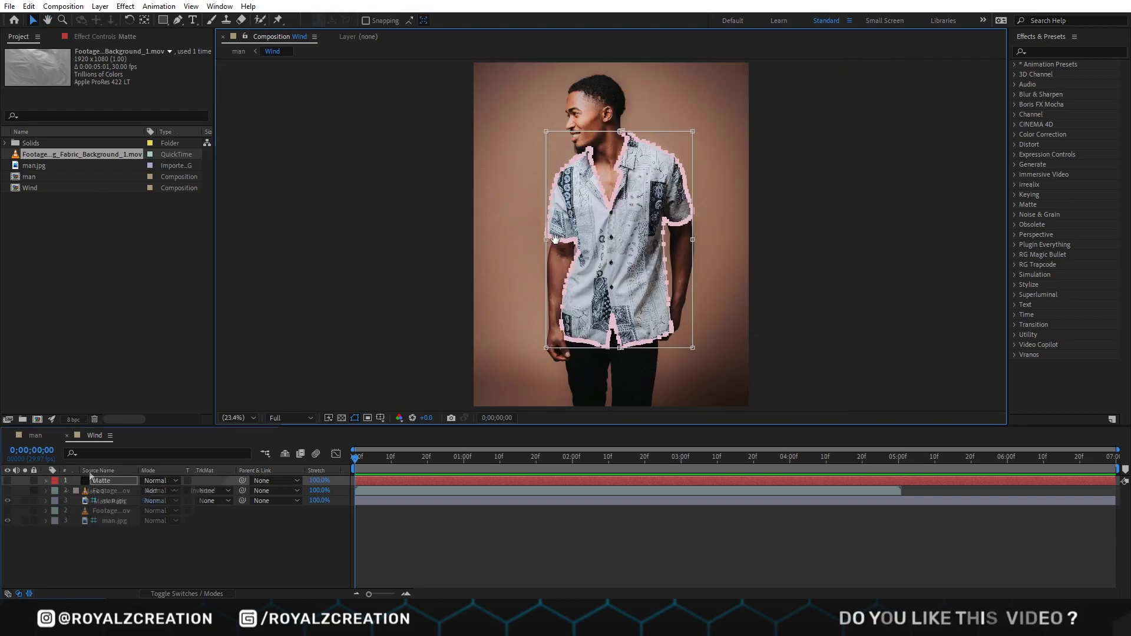
{"action": "key", "text": "m"}
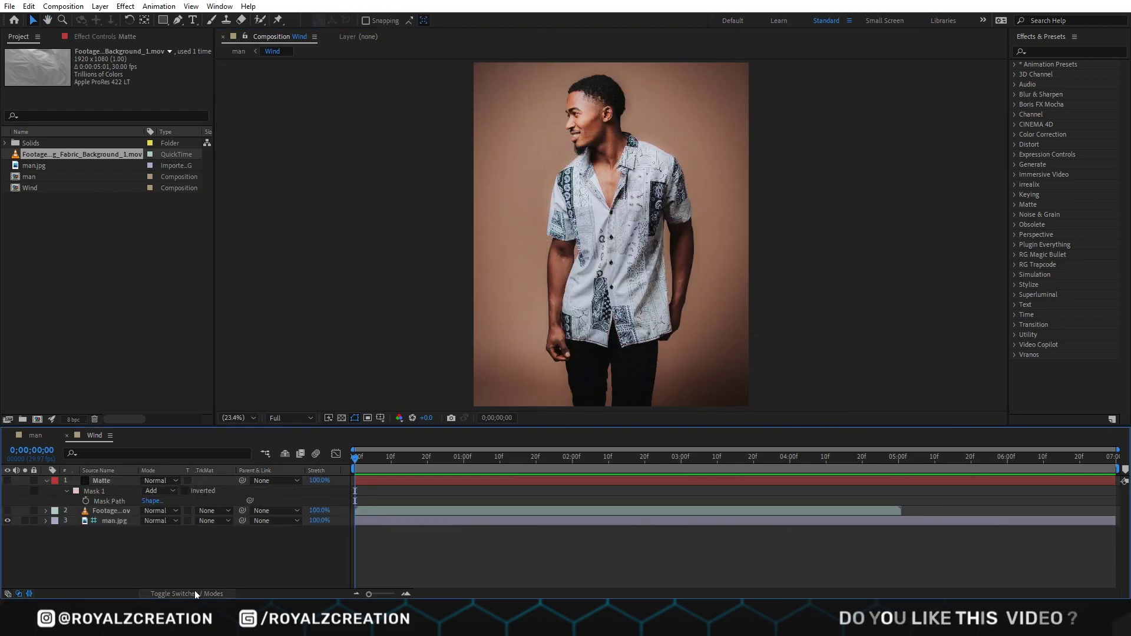
{"action": "left_click", "coordinate": [193, 592]}
{"action": "left_click", "coordinate": [217, 510]}
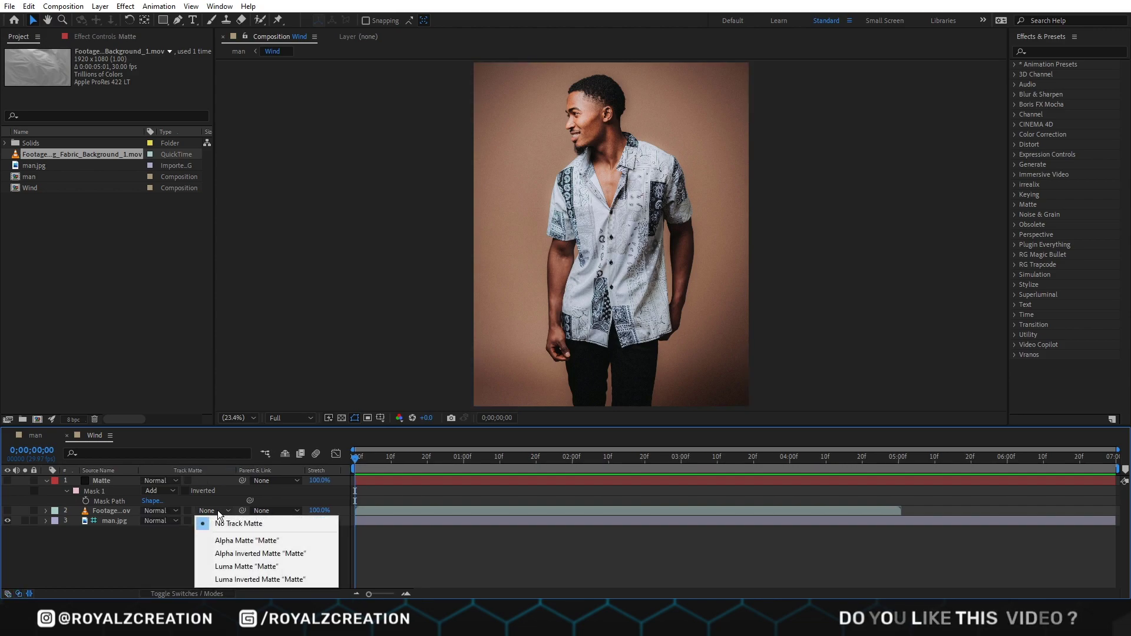
{"action": "left_click", "coordinate": [236, 541]}
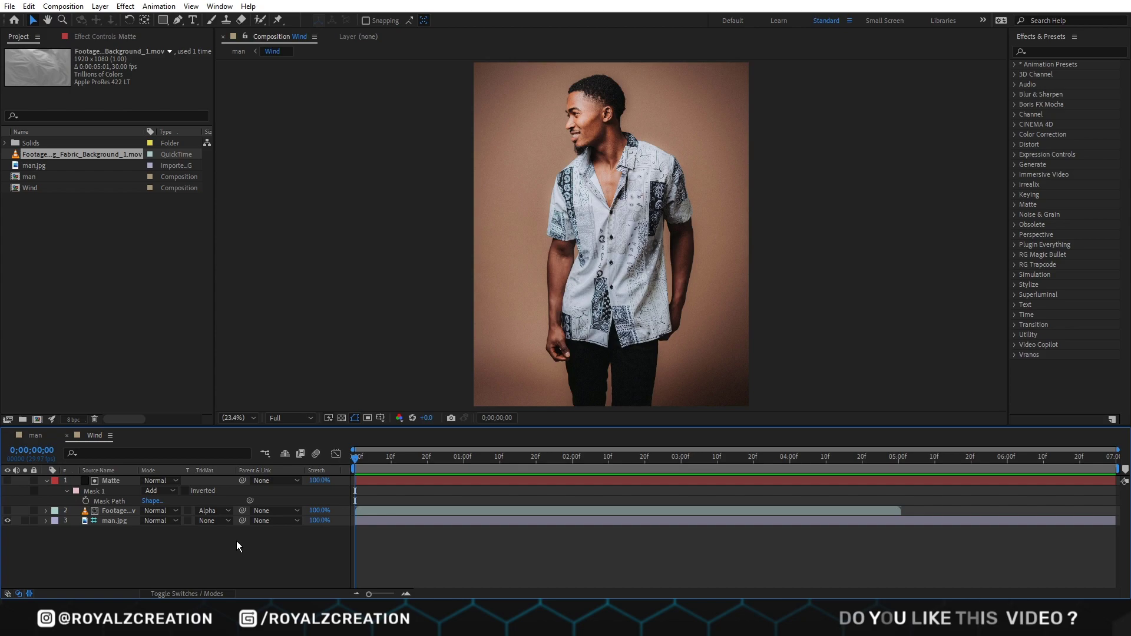
Step: Show the fabric footage again and preview it clipped to the shirt
{"action": "left_click", "coordinate": [7, 511]}
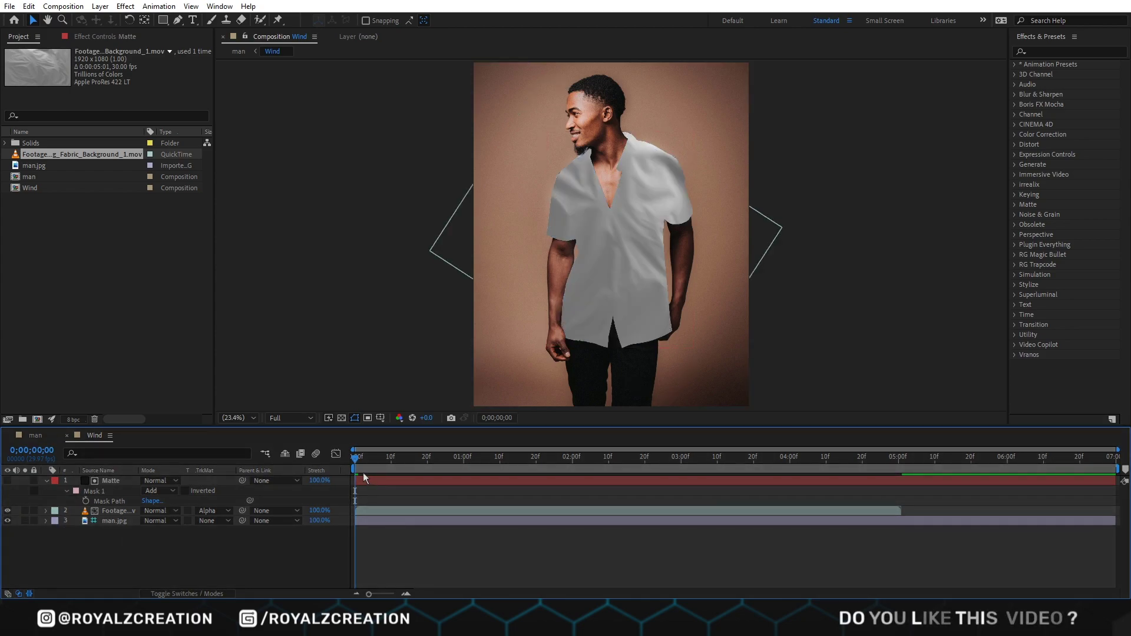
{"action": "left_click", "coordinate": [341, 548]}
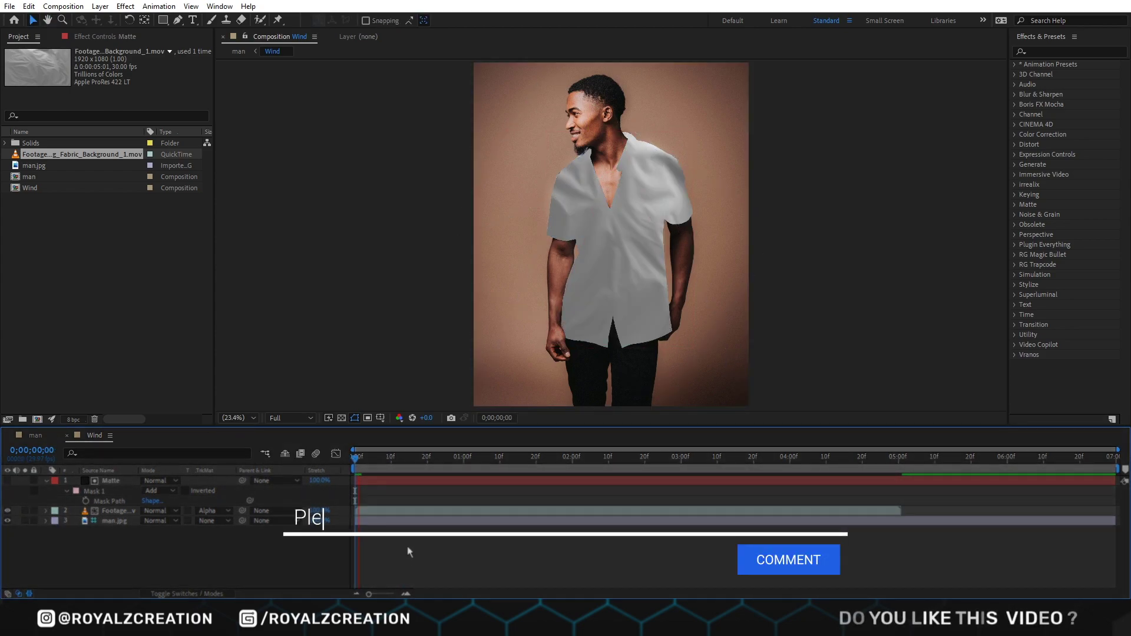
{"action": "key", "text": "space"}
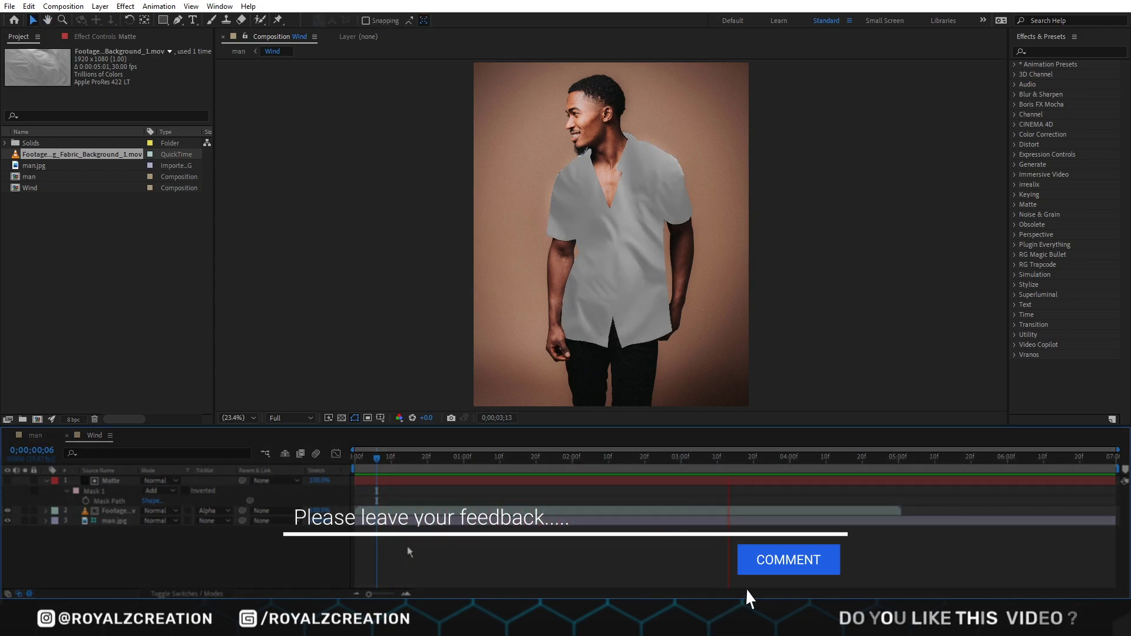
{"action": "key", "text": "space"}
Step: Hide the footage and draw new Matte masks on the lower shirt front and left shoulder
{"action": "left_click", "coordinate": [8, 511]}
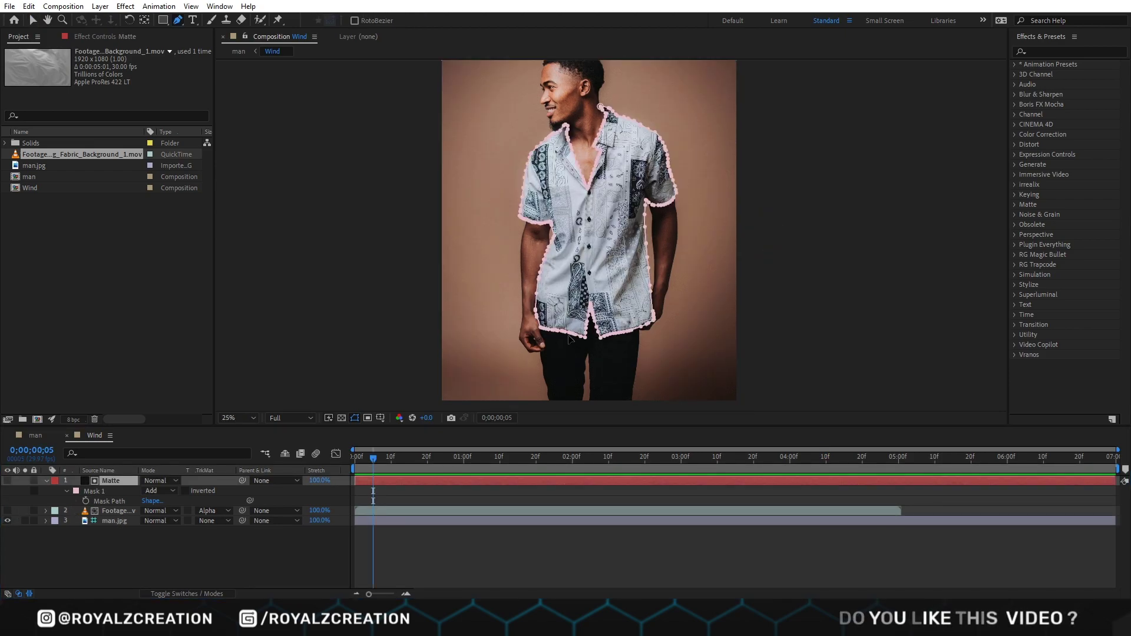
{"action": "left_click", "coordinate": [570, 338]}
{"action": "left_click", "coordinate": [561, 344]}
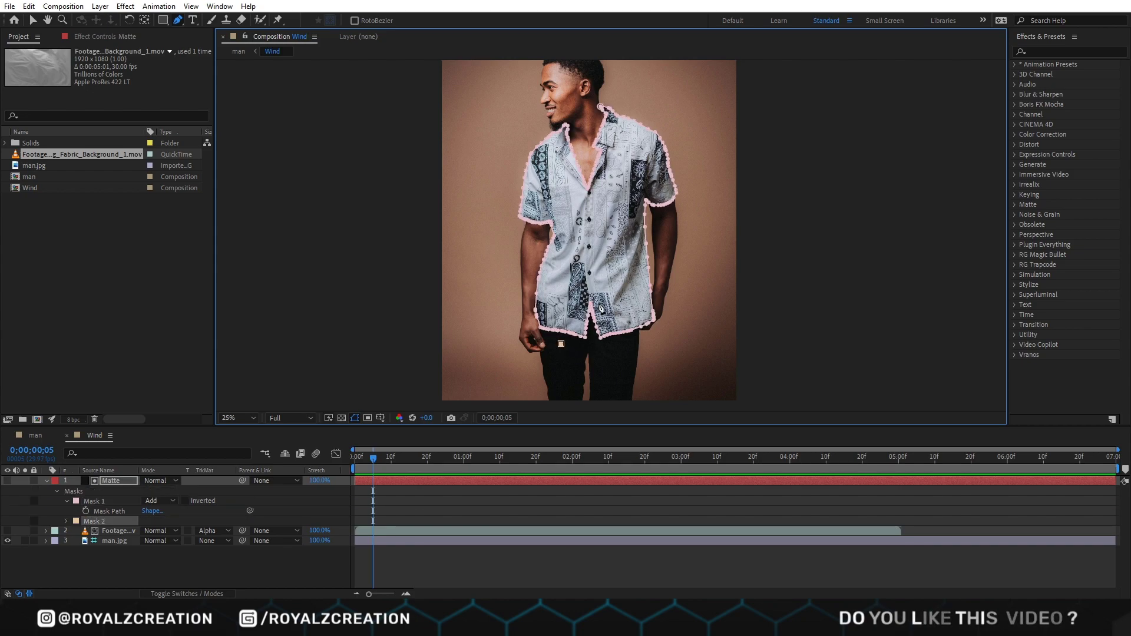
{"action": "left_click", "coordinate": [561, 343]}
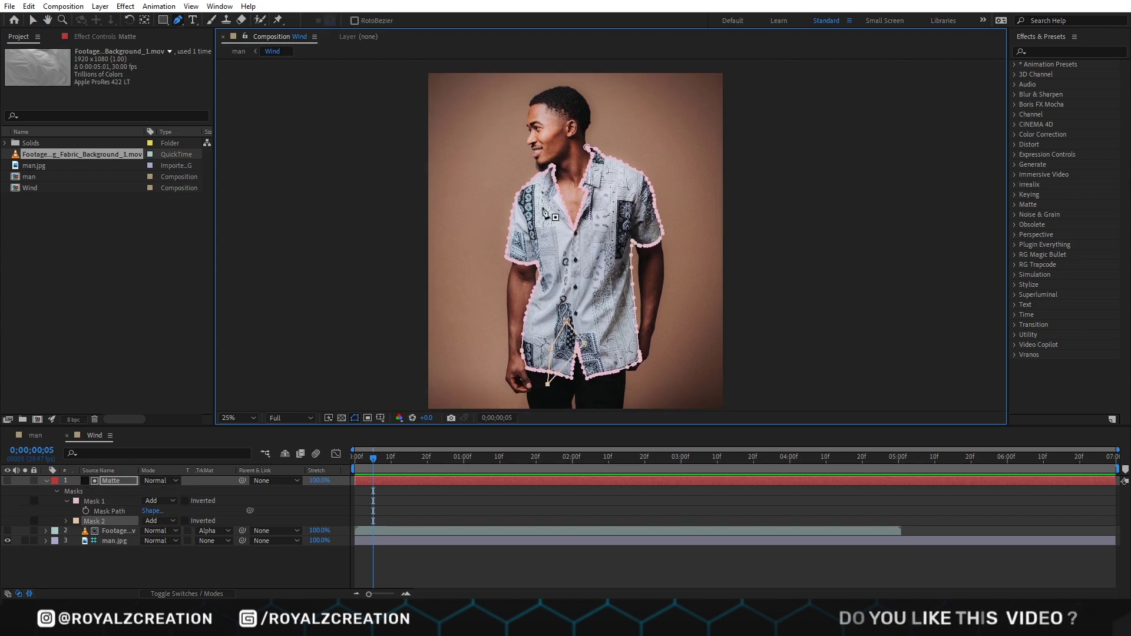
{"action": "left_click", "coordinate": [513, 183]}
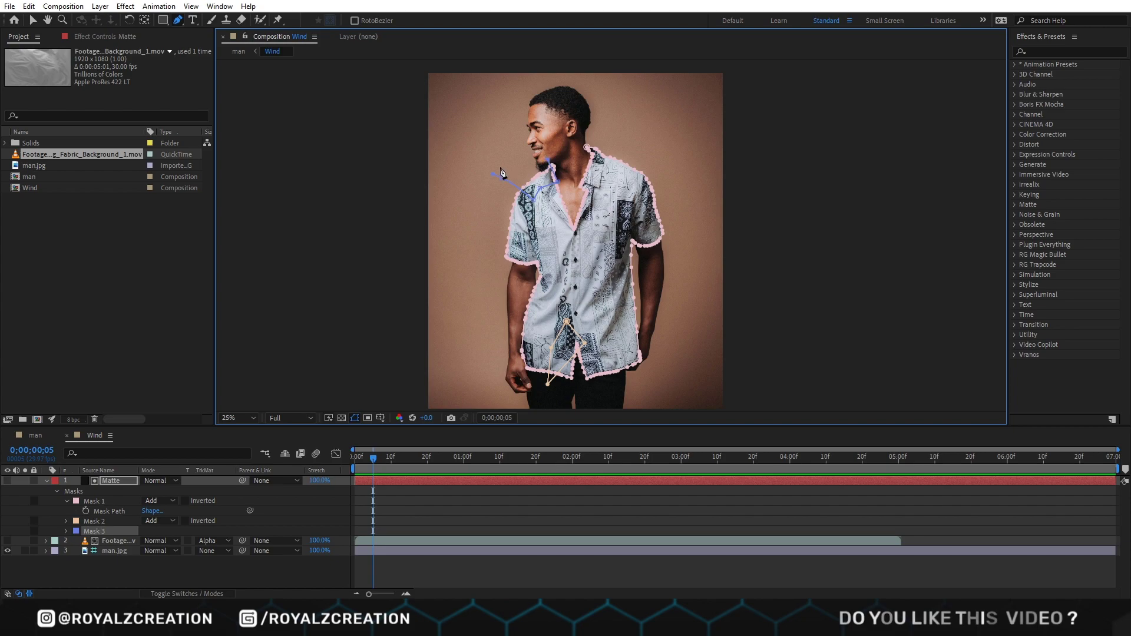
{"action": "left_click", "coordinate": [502, 172]}
{"action": "left_click_drag", "start_coordinate": [502, 172], "coordinate": [462, 159]}
Step: Draw a triangle mask on the right sleeve and a diamond mask on the collar
{"action": "left_click", "coordinate": [593, 190]}
{"action": "left_click", "coordinate": [571, 219]}
{"action": "left_click", "coordinate": [599, 223]}
{"action": "left_click", "coordinate": [593, 190]}
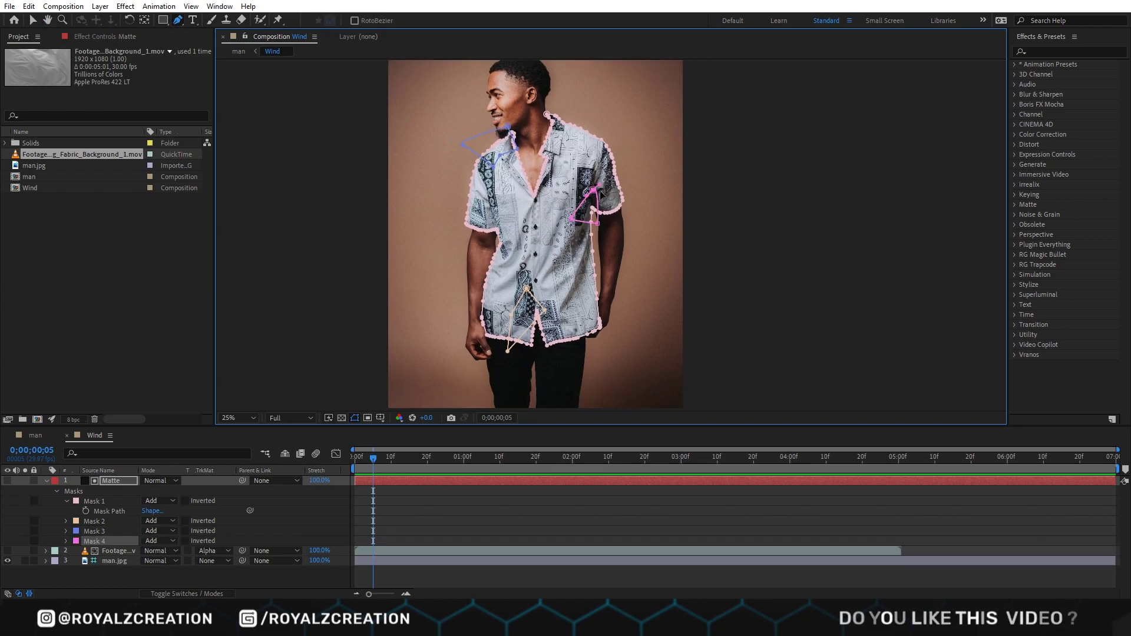
{"action": "scroll", "coordinate": [601, 194], "scroll_direction": "up", "scroll_amount": 4}
{"action": "left_click_drag", "start_coordinate": [542, 135], "coordinate": [547, 111]}
{"action": "left_click", "coordinate": [543, 241]}
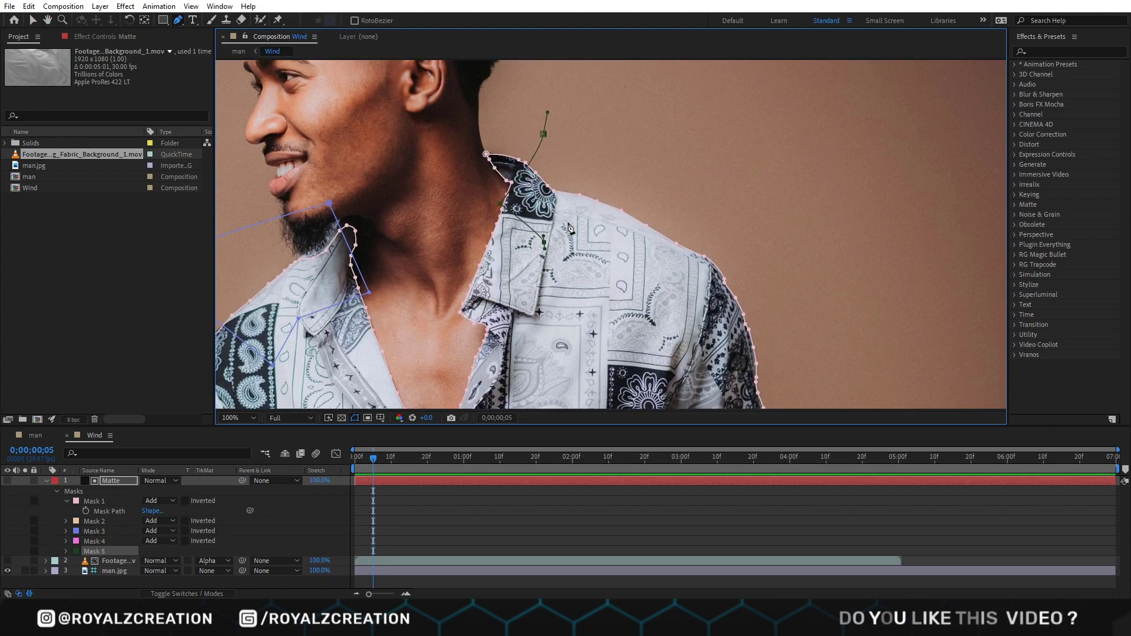
{"action": "left_click", "coordinate": [543, 134]}
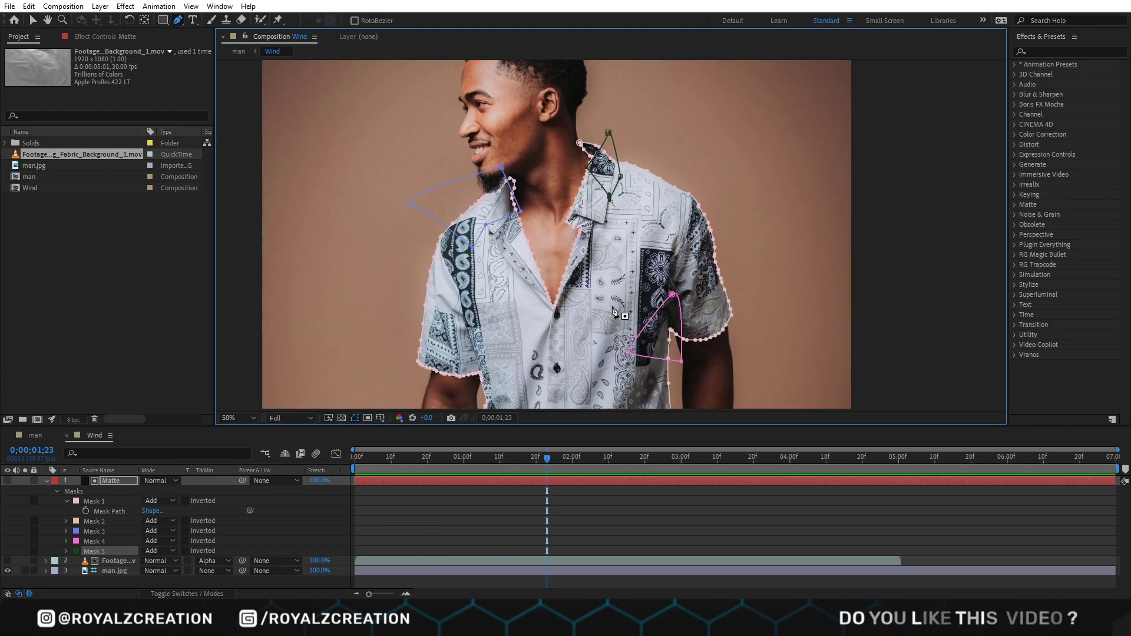
{"action": "left_click_drag", "start_coordinate": [614, 312], "coordinate": [632, 297]}
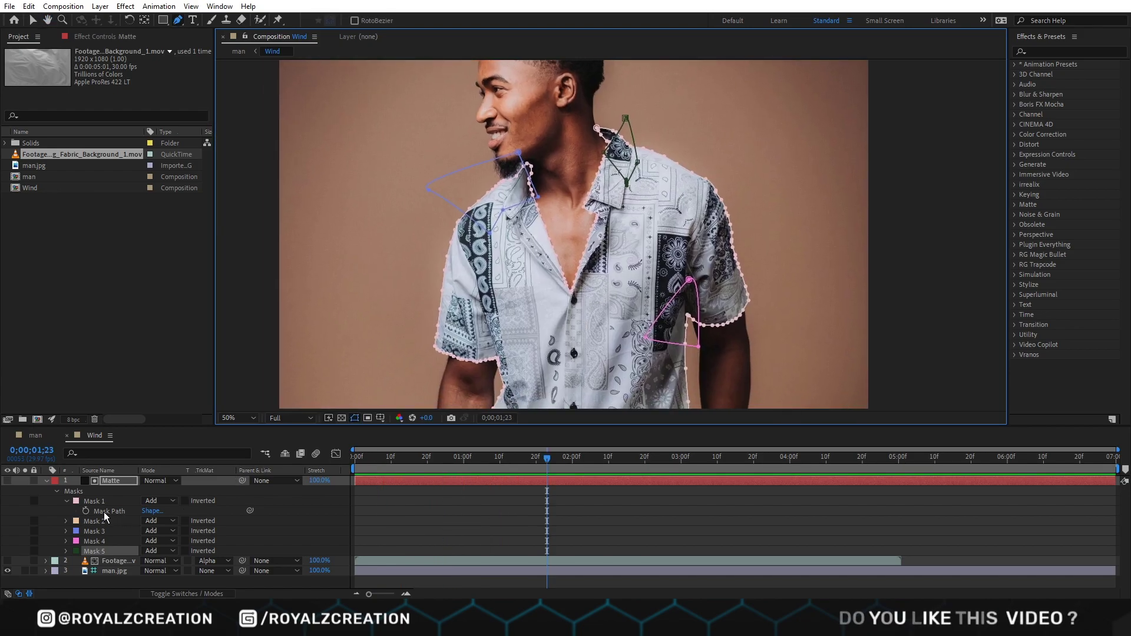
{"action": "left_click", "coordinate": [103, 521]}
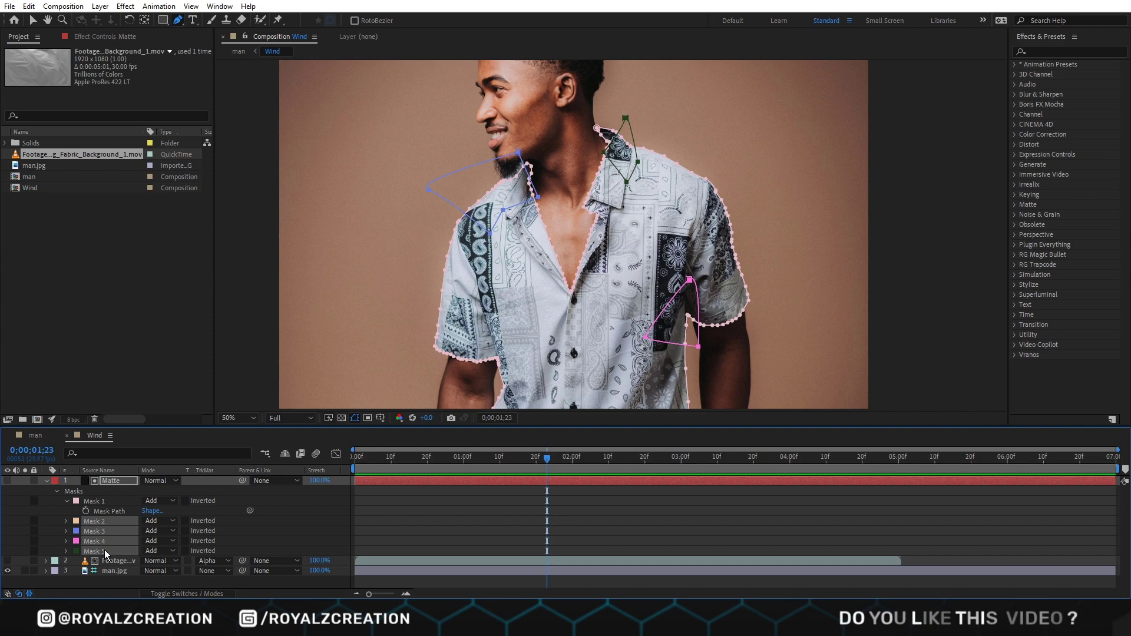
Step: Set masks 2–5 to Subtract and turn the fabric footage layer back on
{"action": "key", "text": "f"}
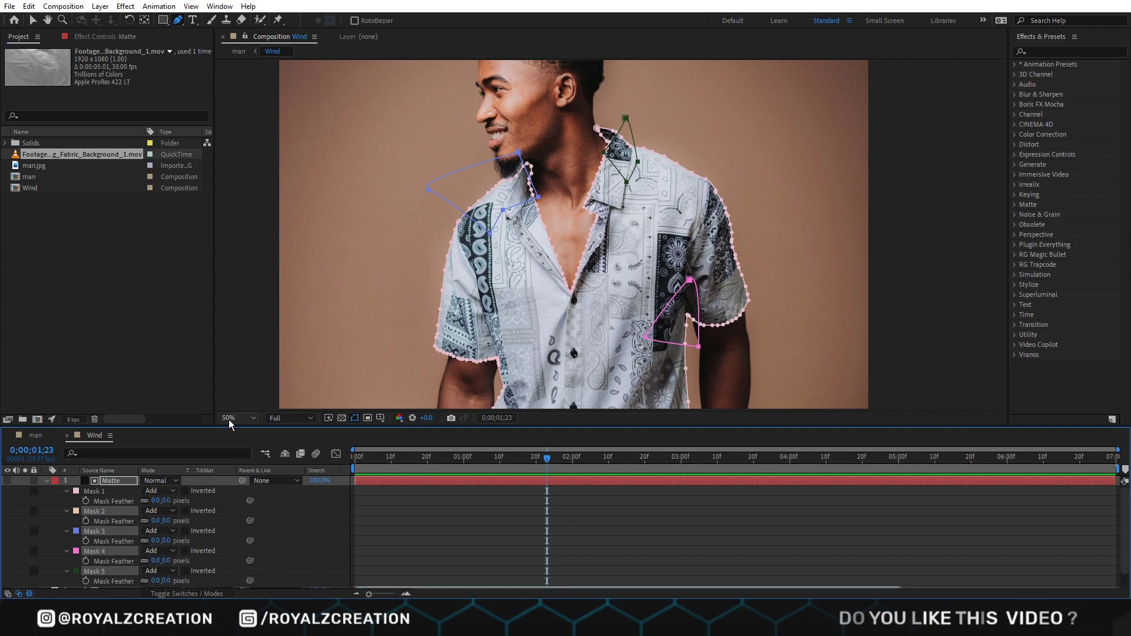
{"action": "left_click_drag", "start_coordinate": [227, 425], "coordinate": [227, 377]}
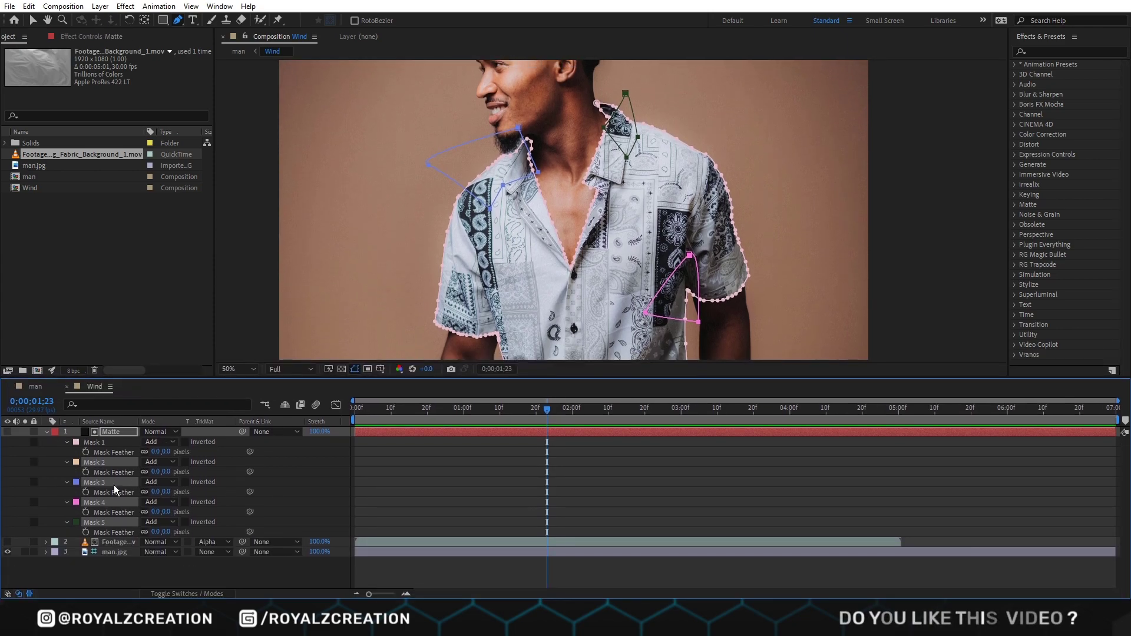
{"action": "left_click_drag", "start_coordinate": [166, 471], "coordinate": [180, 473]}
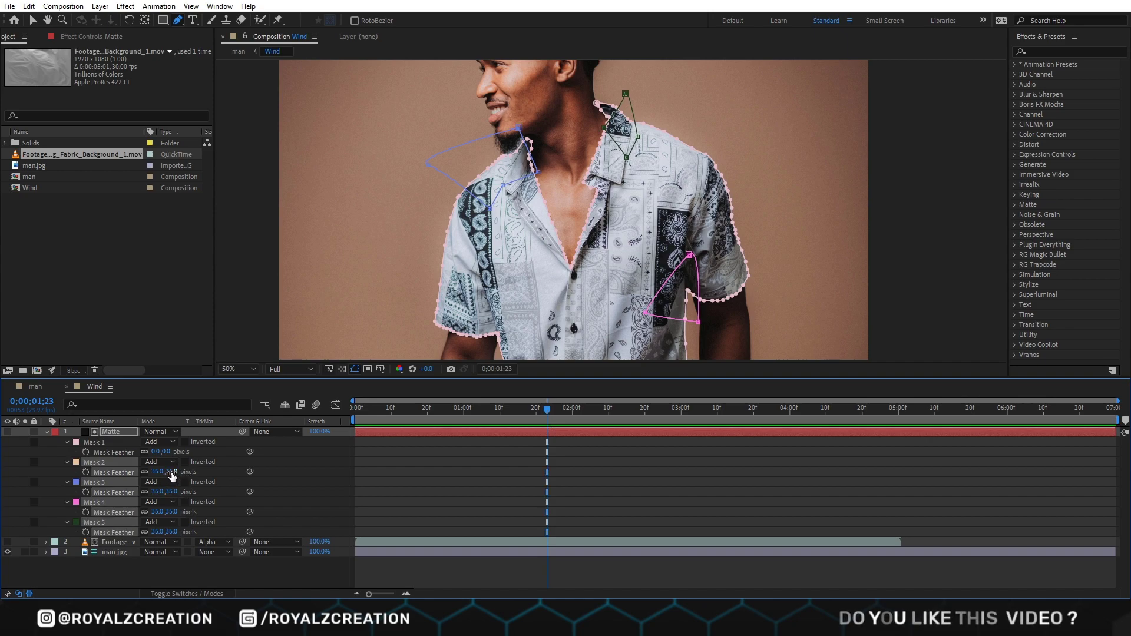
{"action": "left_click", "coordinate": [167, 467]}
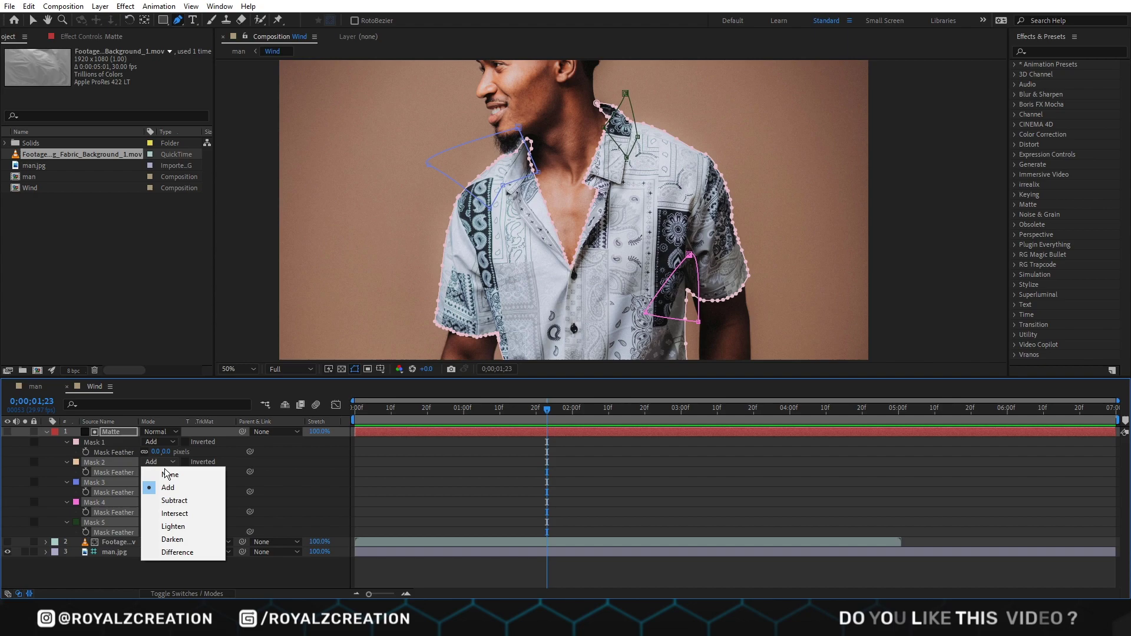
{"action": "left_click", "coordinate": [168, 502]}
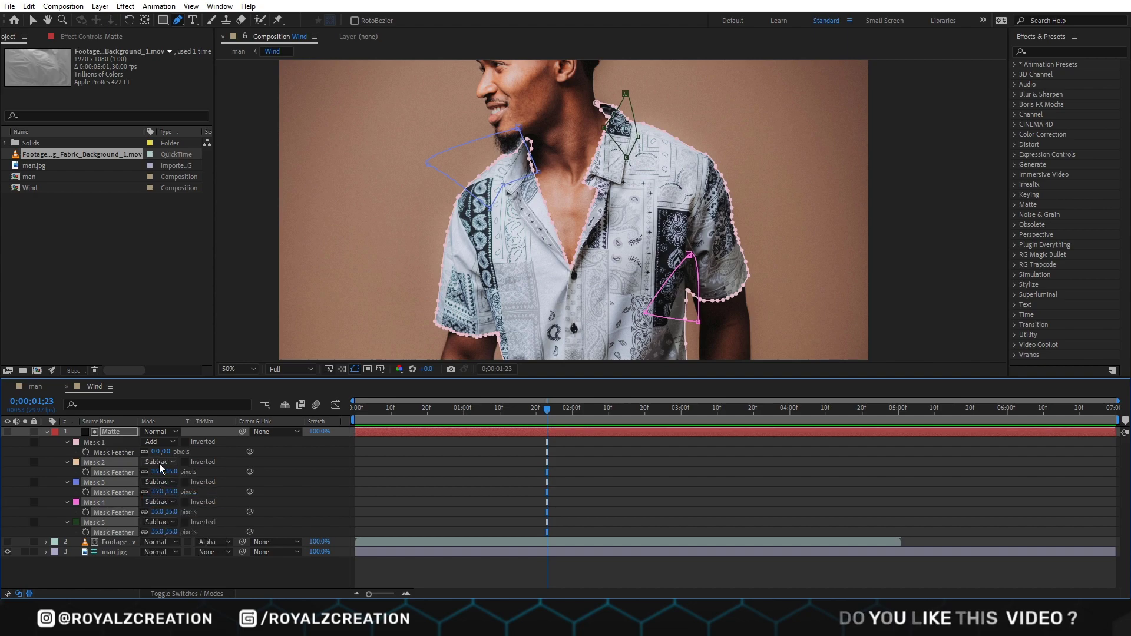
{"action": "left_click", "coordinate": [7, 541]}
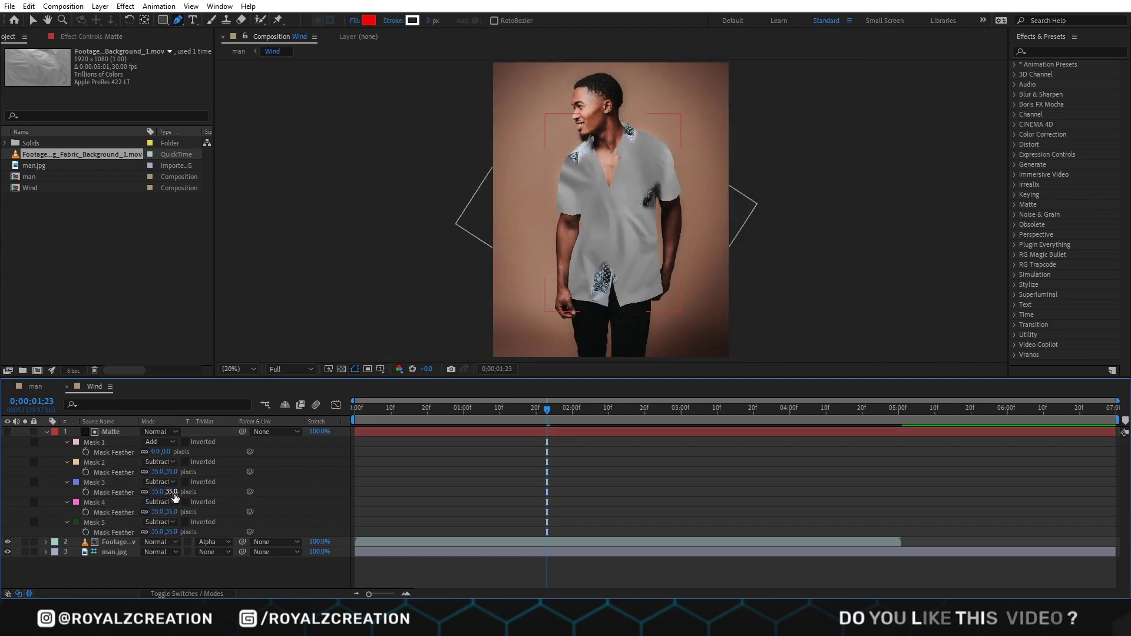
Step: Raise the feather on masks 3 (to 114), 2 and 4 for soft edges
{"action": "left_click_drag", "start_coordinate": [171, 492], "coordinate": [226, 493]}
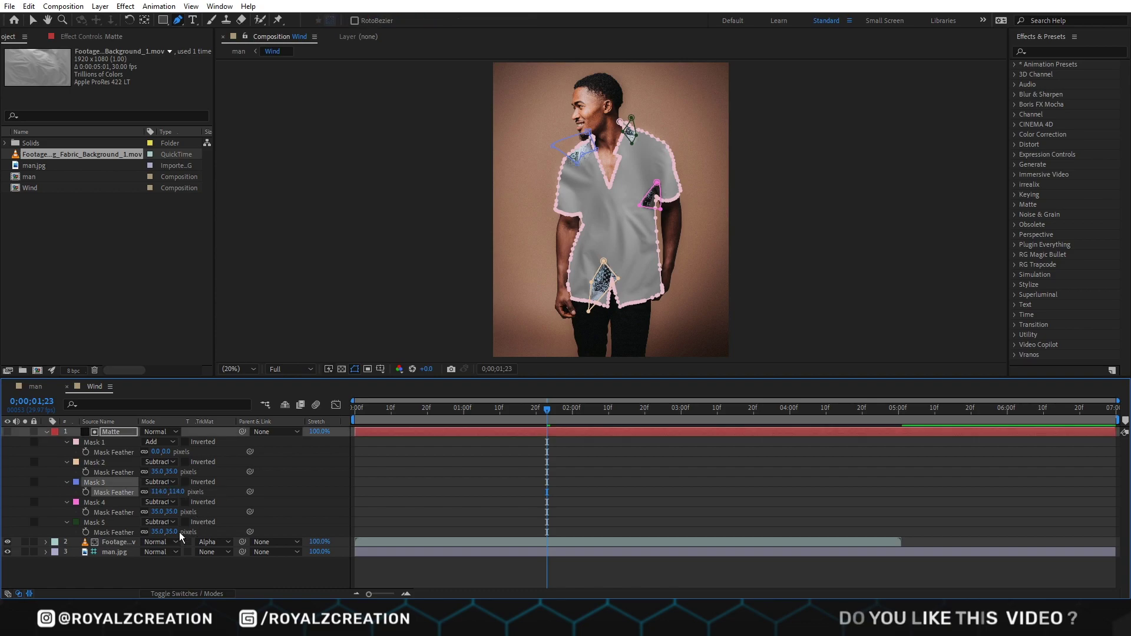
{"action": "left_click", "coordinate": [104, 523]}
{"action": "left_click_drag", "start_coordinate": [162, 471], "coordinate": [188, 471]}
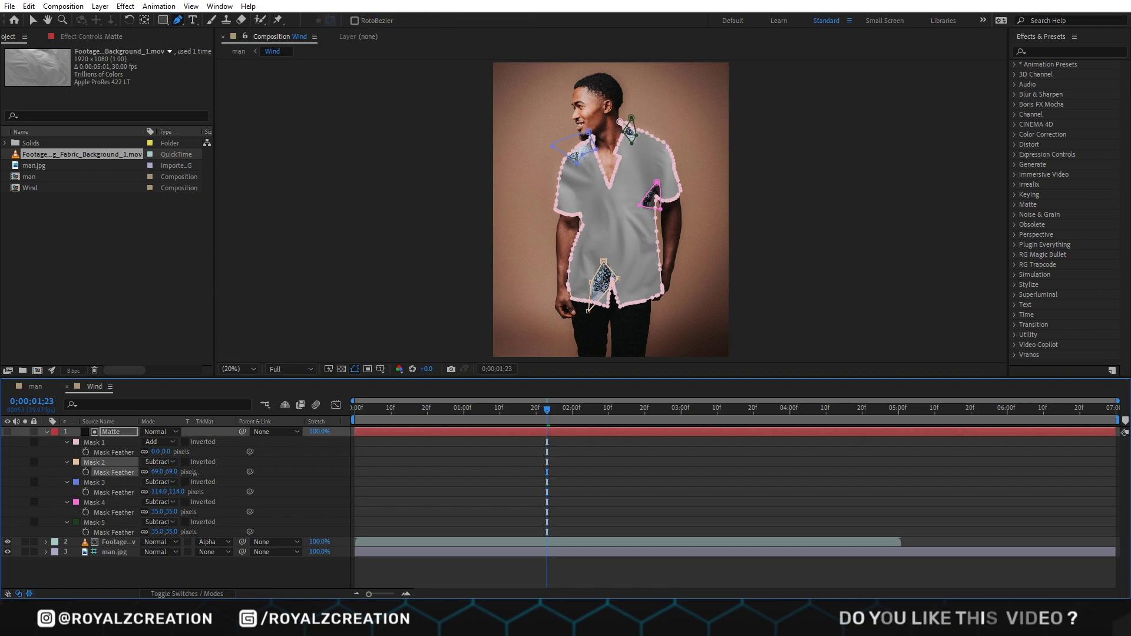
{"action": "left_click", "coordinate": [109, 485]}
{"action": "left_click", "coordinate": [94, 503]}
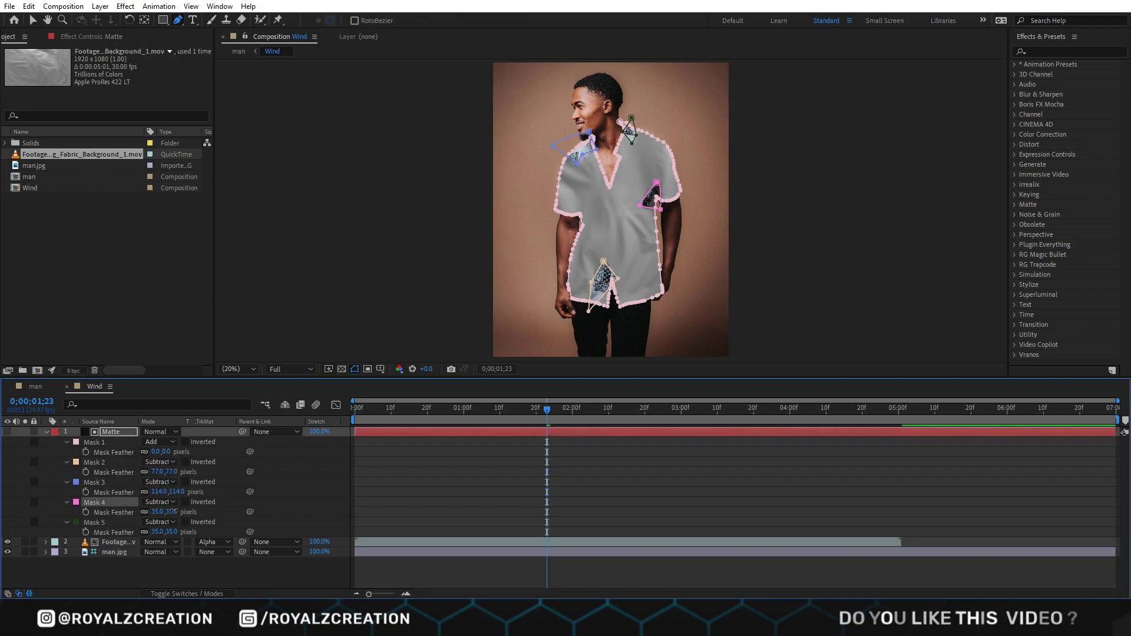
{"action": "left_click_drag", "start_coordinate": [162, 512], "coordinate": [209, 509]}
{"action": "left_click", "coordinate": [429, 482]}
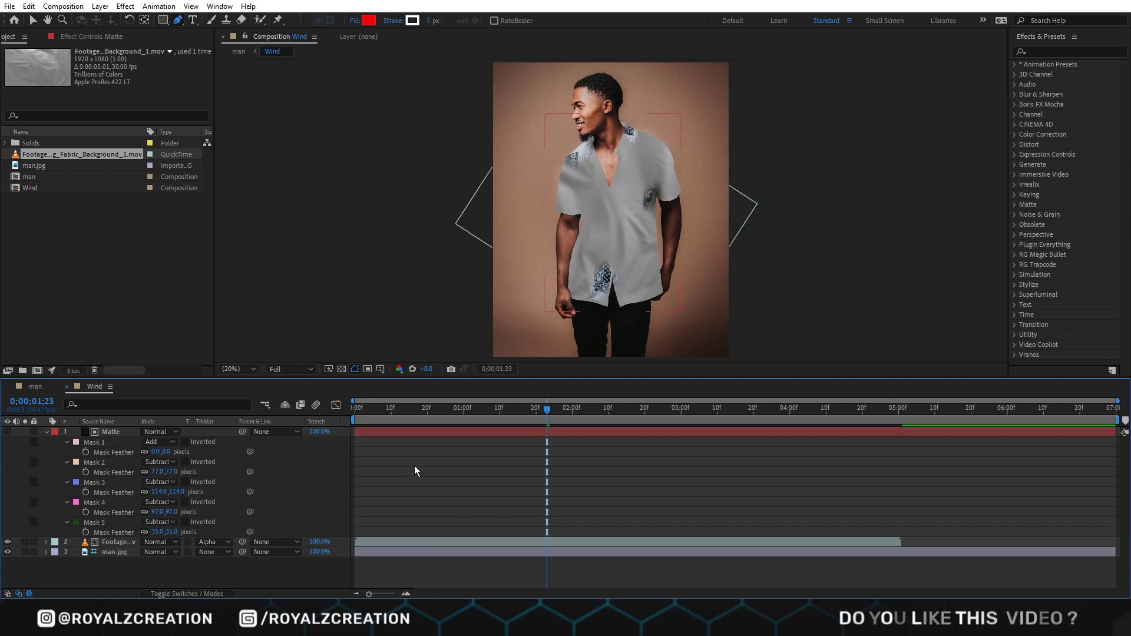
Step: In the man composition, change the Wind layer's blend mode from Normal to Multiply
{"action": "left_click", "coordinate": [47, 431]}
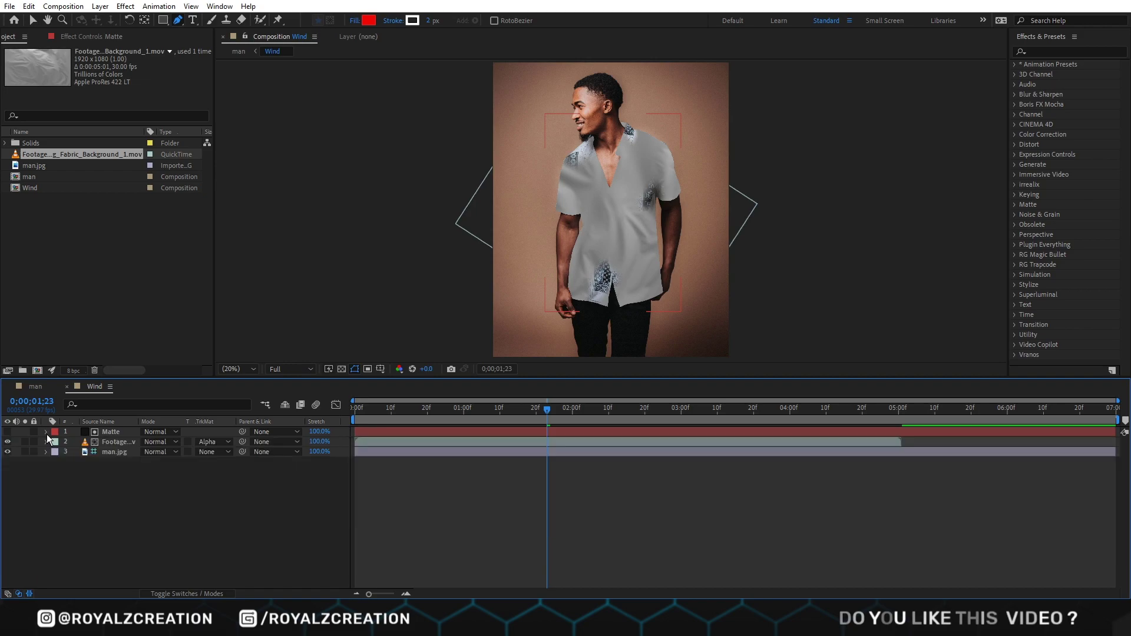
{"action": "left_click", "coordinate": [46, 386]}
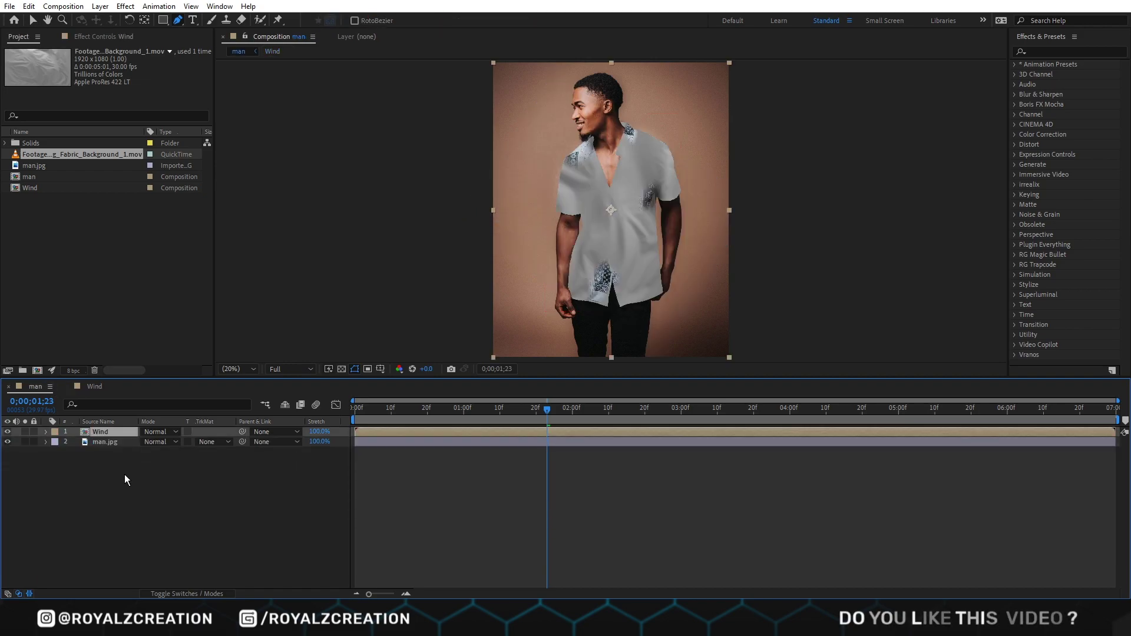
{"action": "left_click", "coordinate": [156, 432]}
{"action": "left_click", "coordinate": [218, 140]}
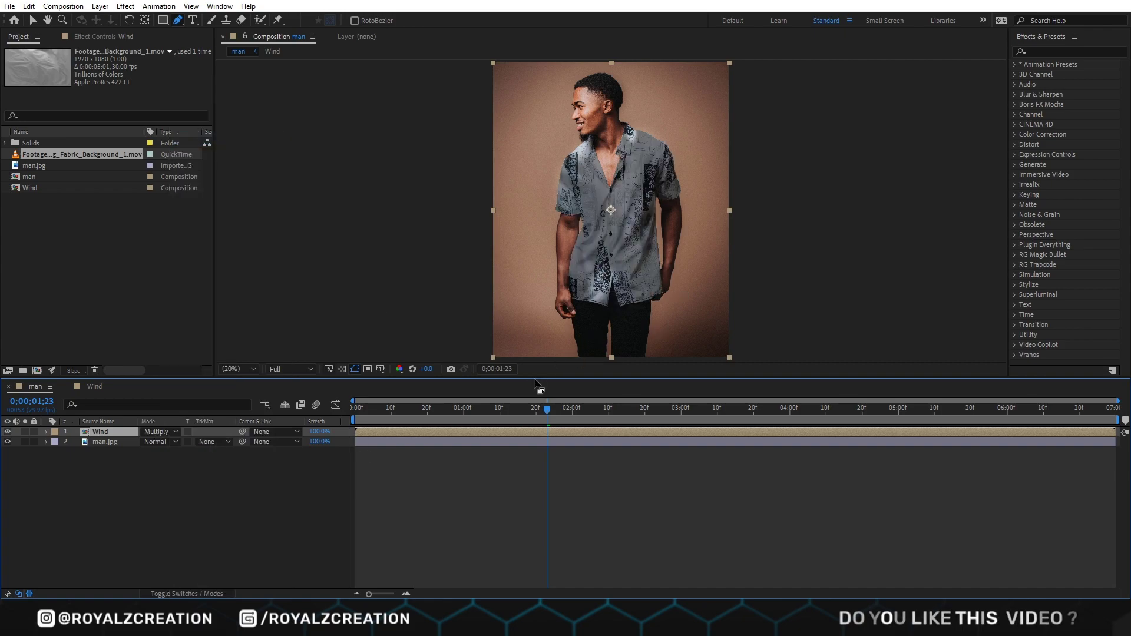
{"action": "left_click_drag", "start_coordinate": [537, 378], "coordinate": [538, 472]}
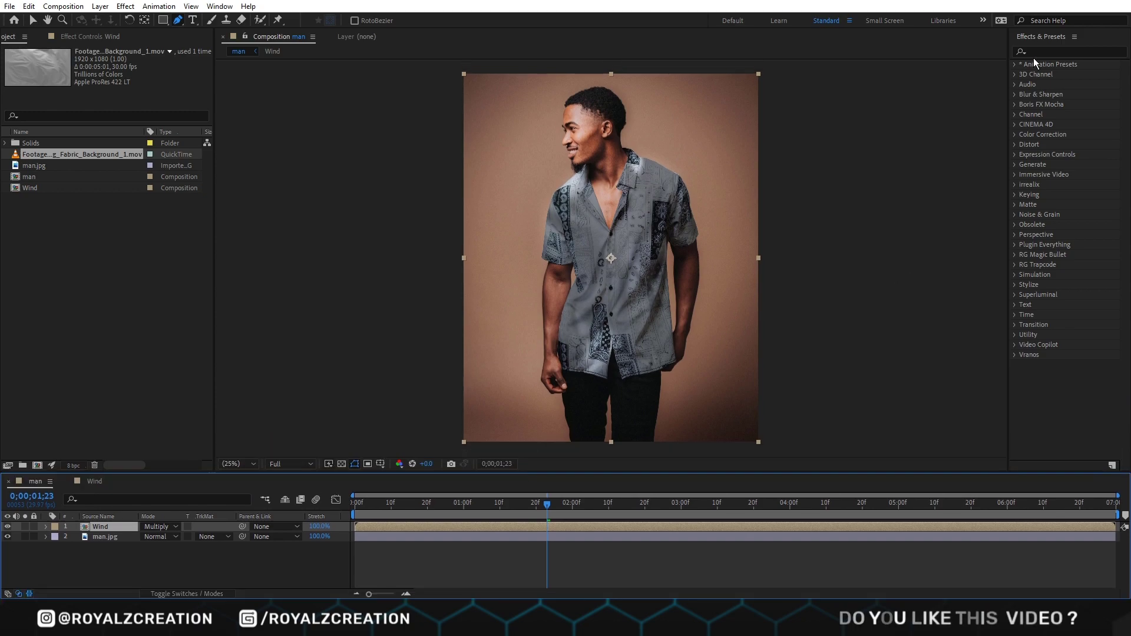
Step: Apply Curves to the Wind layer and pull the RGB curve sharply upward
{"action": "left_click", "coordinate": [1042, 54]}
{"action": "type", "text": "curves"}
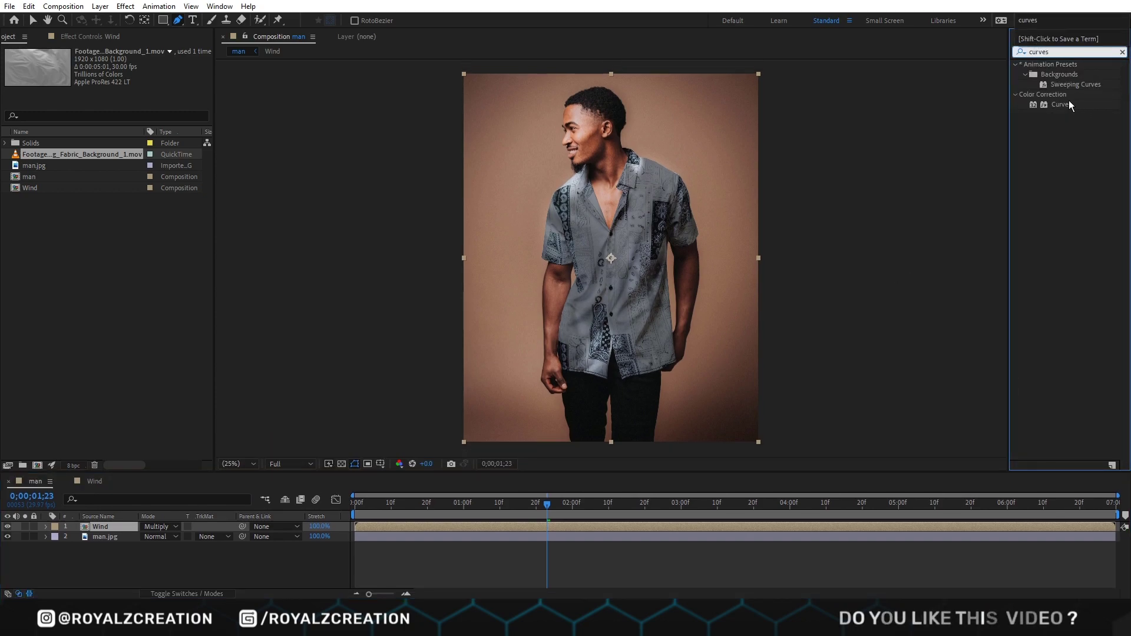
{"action": "double_click", "coordinate": [1060, 105]}
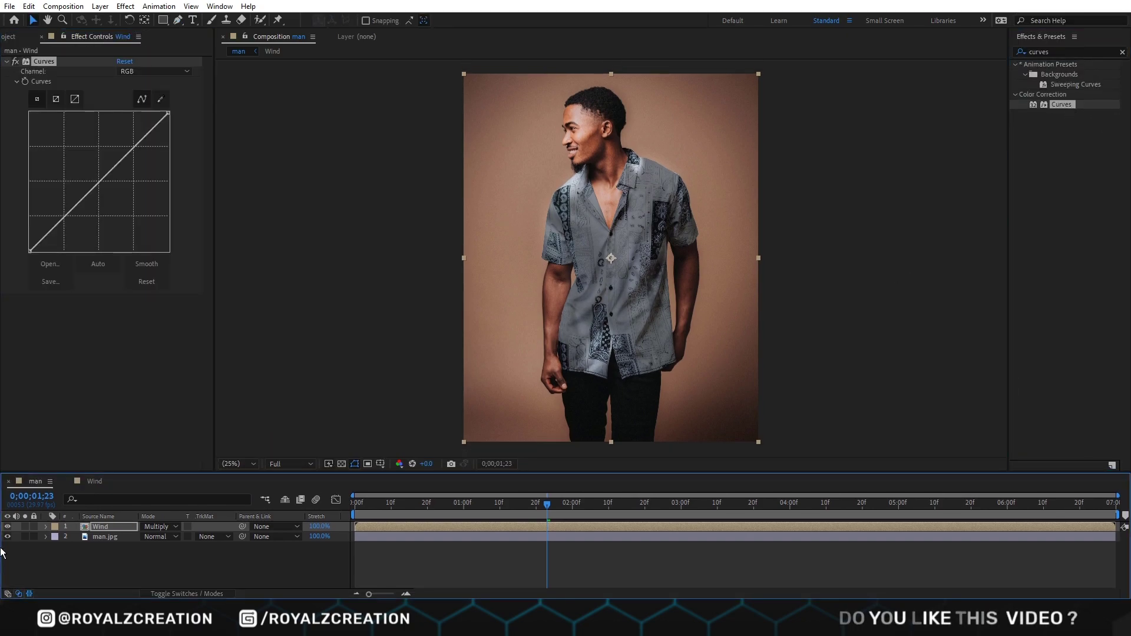
{"action": "left_click_drag", "start_coordinate": [104, 175], "coordinate": [77, 142]}
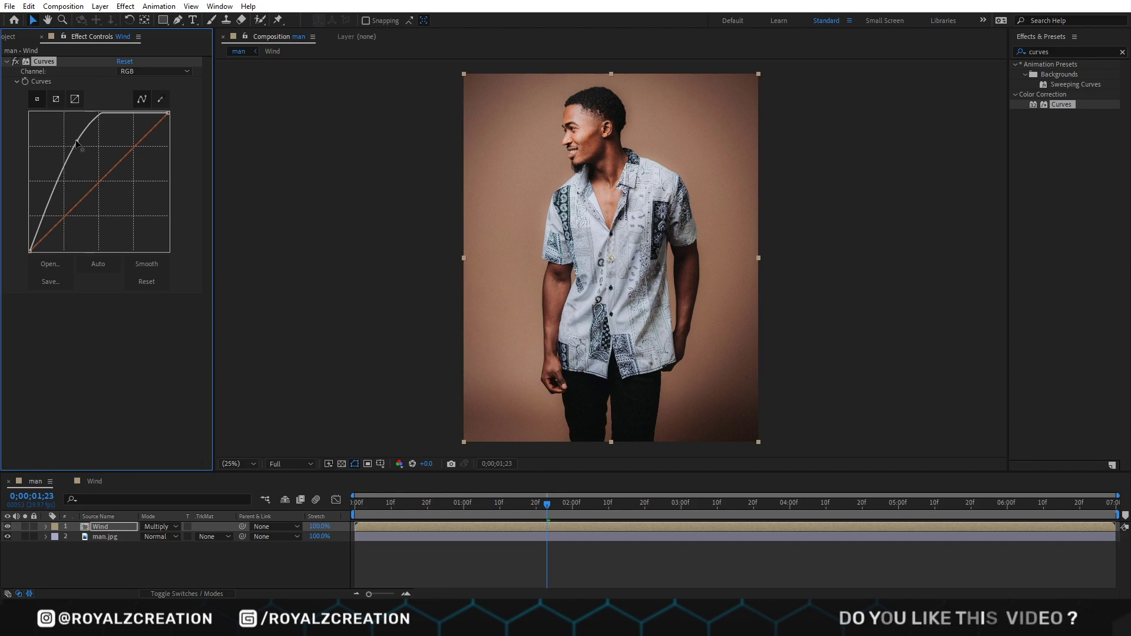
Step: Duplicate the Wind layer and set the top copy's blend mode to Screen
{"action": "left_click", "coordinate": [19, 63]}
{"action": "left_click", "coordinate": [18, 62]}
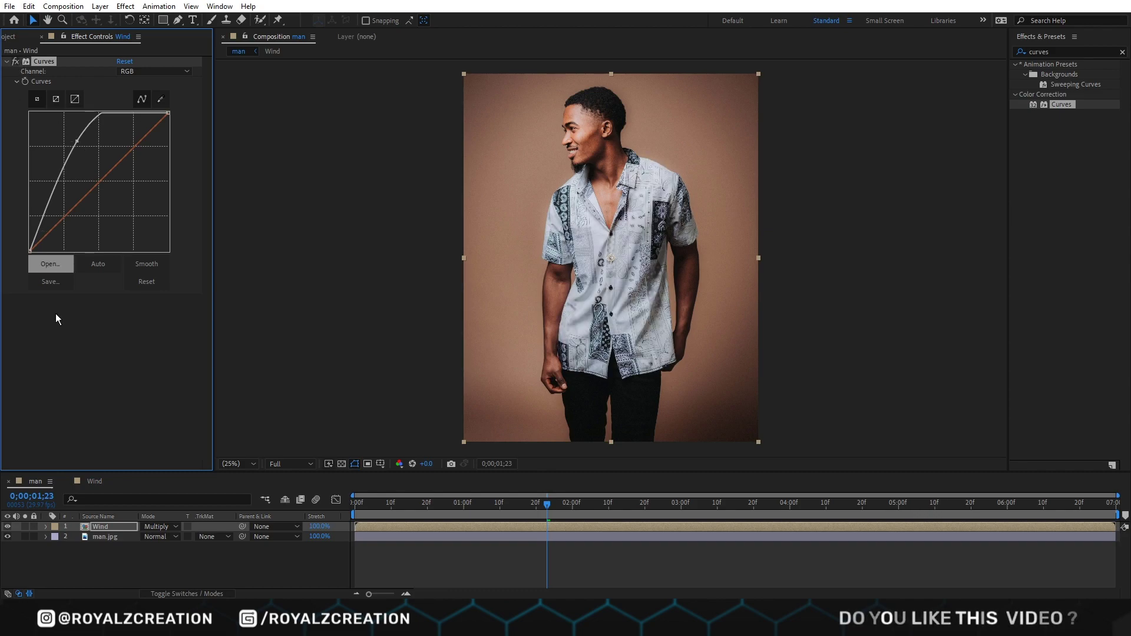
{"action": "left_click", "coordinate": [88, 527]}
{"action": "key", "text": "ctrl+d"}
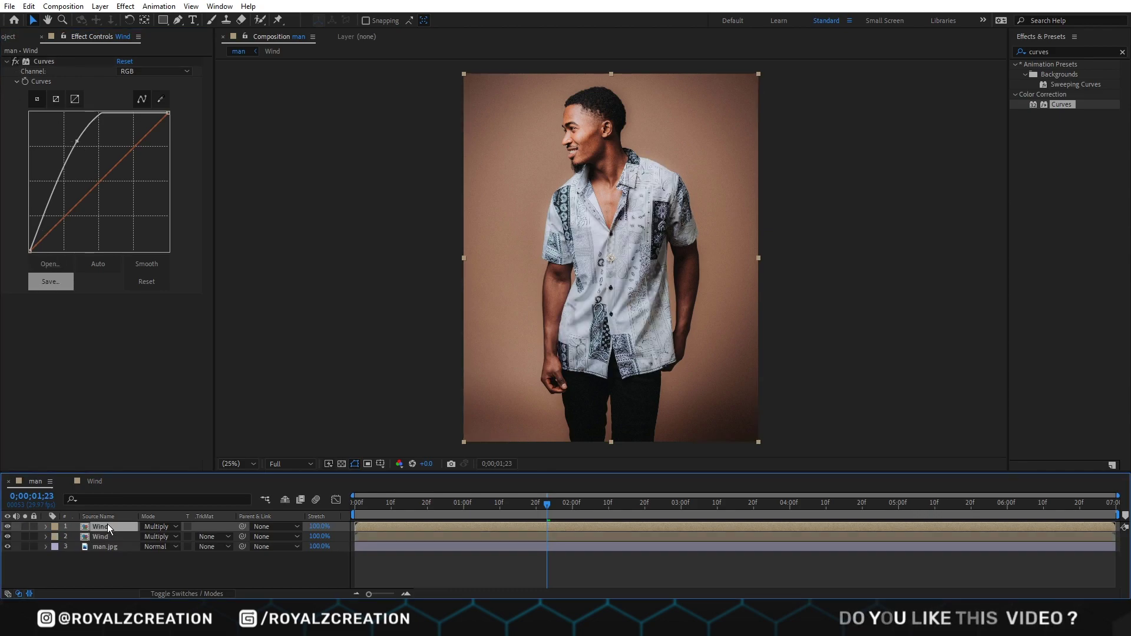
{"action": "left_click", "coordinate": [169, 527]}
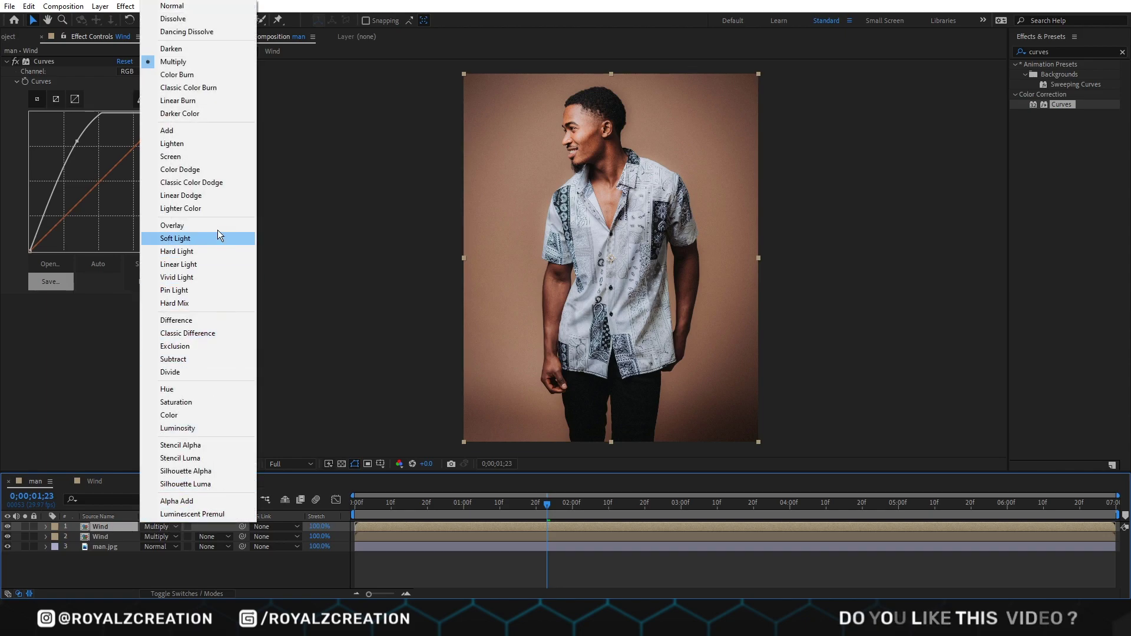
{"action": "left_click", "coordinate": [199, 157]}
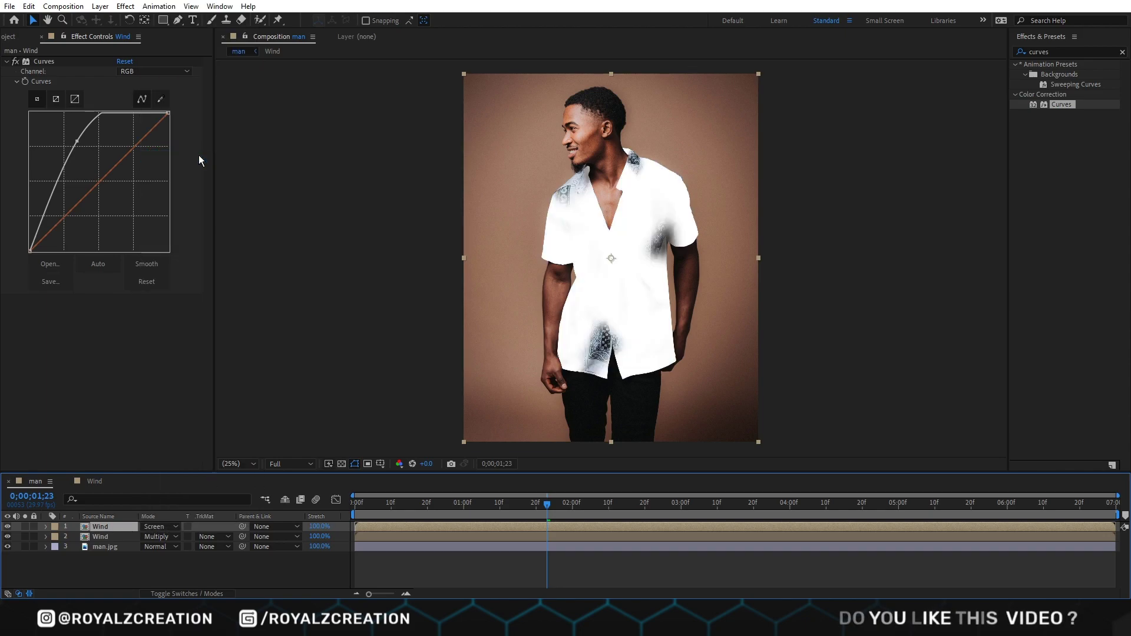
Step: Reset the copy's Curves and bend it into a steep darkening curve while soloed
{"action": "left_click", "coordinate": [126, 60]}
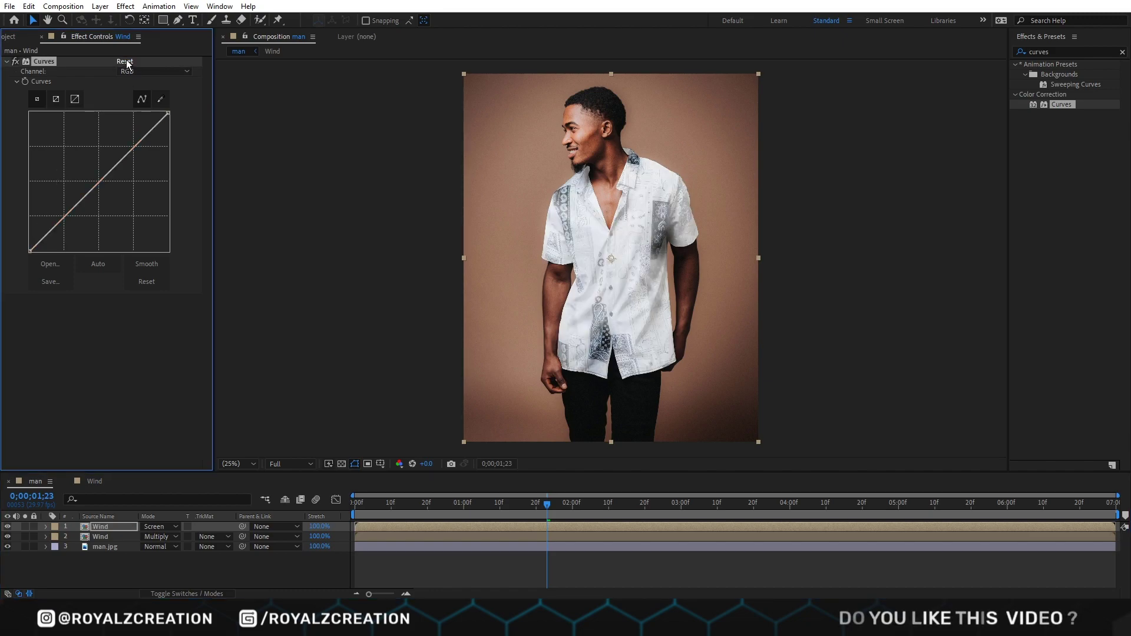
{"action": "left_click_drag", "start_coordinate": [118, 163], "coordinate": [127, 225]}
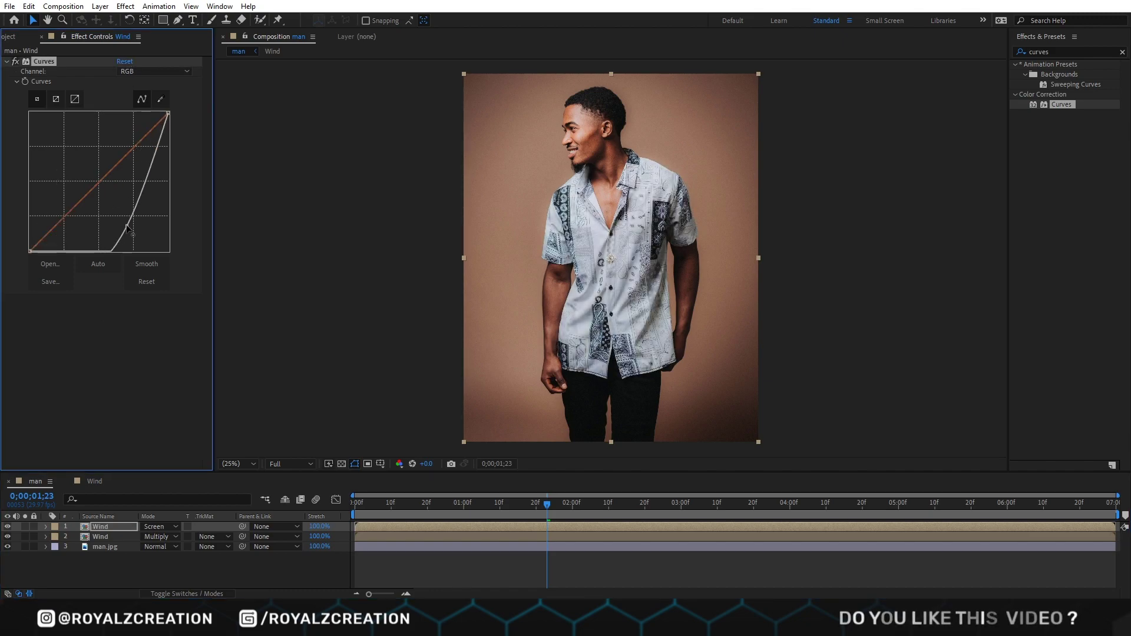
{"action": "left_click", "coordinate": [25, 526]}
{"action": "key", "text": "space"}
{"action": "left_click_drag", "start_coordinate": [149, 168], "coordinate": [155, 168]}
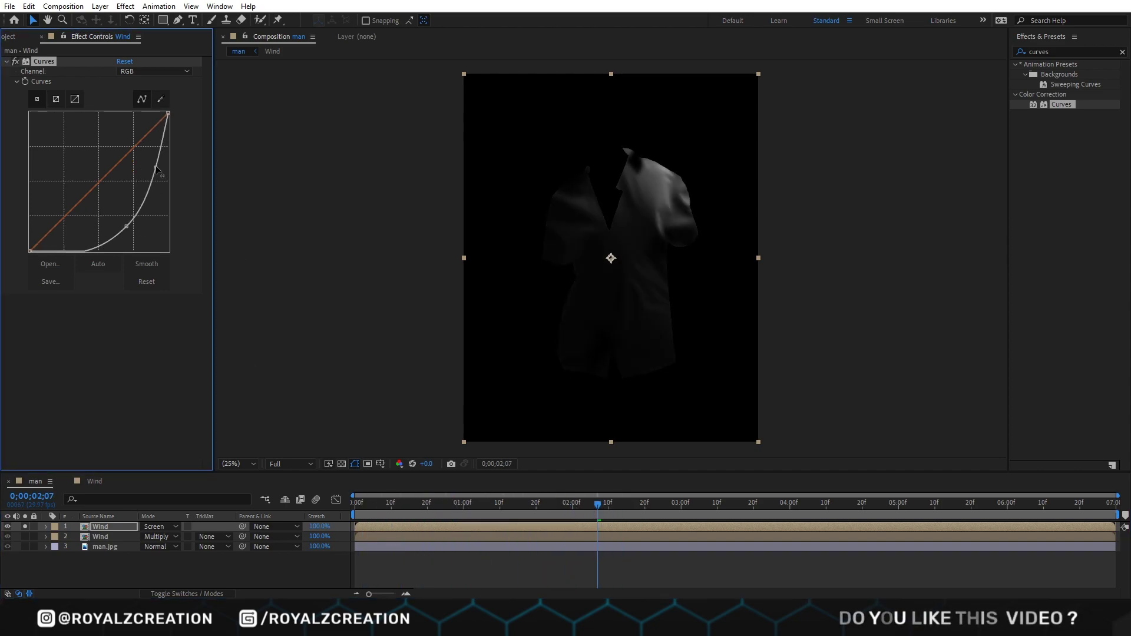
{"action": "left_click_drag", "start_coordinate": [125, 225], "coordinate": [129, 209]}
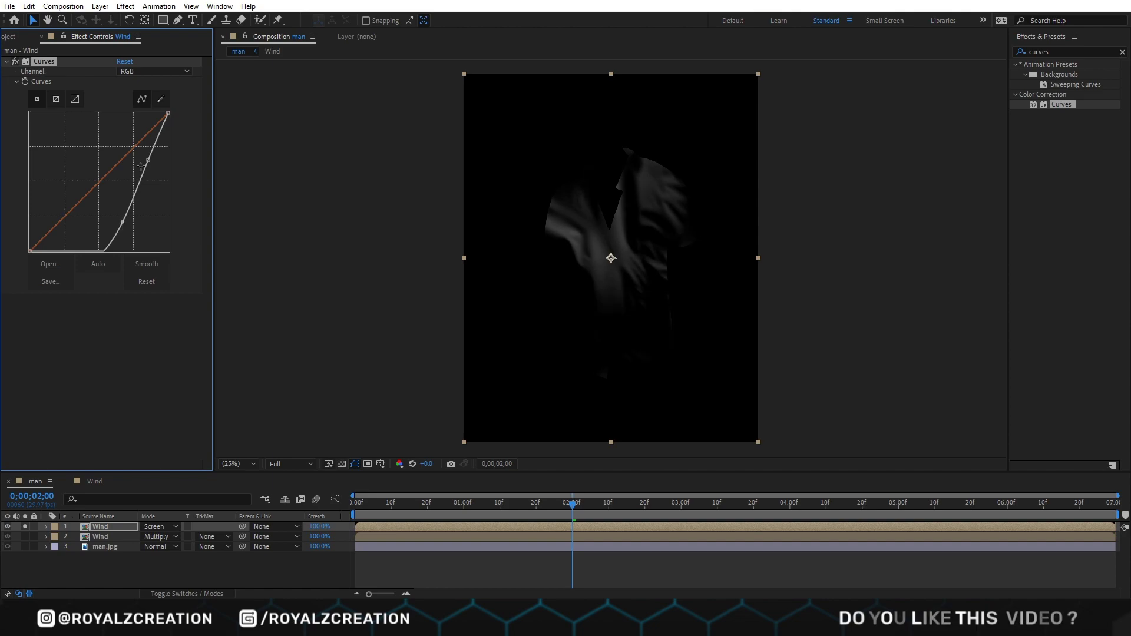
{"action": "left_click_drag", "start_coordinate": [154, 168], "coordinate": [156, 152]}
{"action": "left_click_drag", "start_coordinate": [674, 510], "coordinate": [542, 509]}
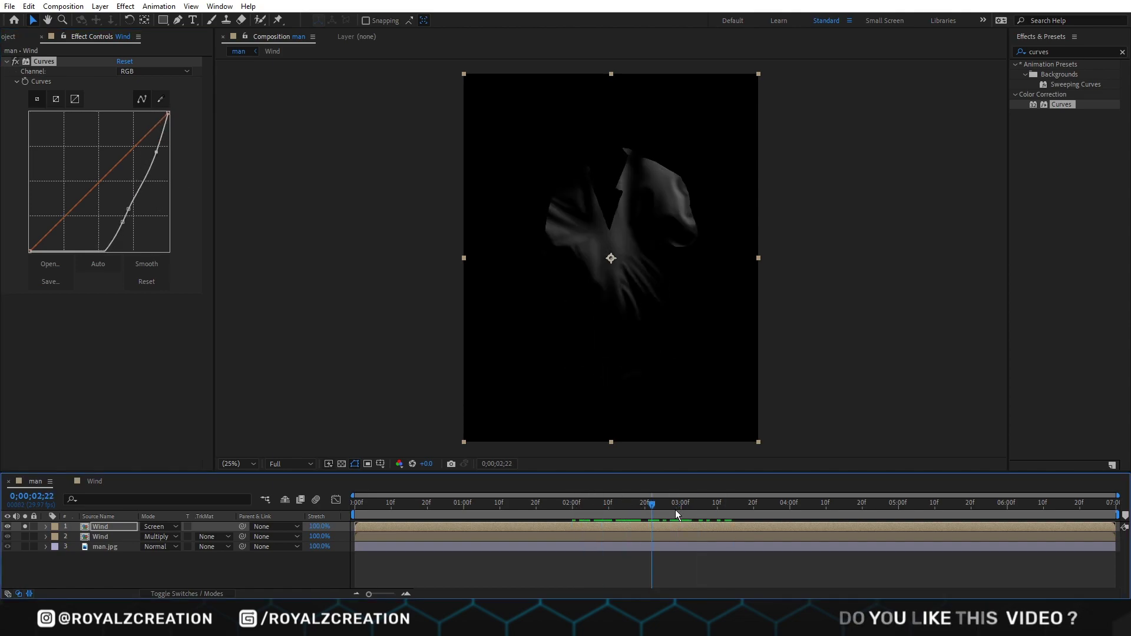
{"action": "left_click_drag", "start_coordinate": [124, 225], "coordinate": [127, 226]}
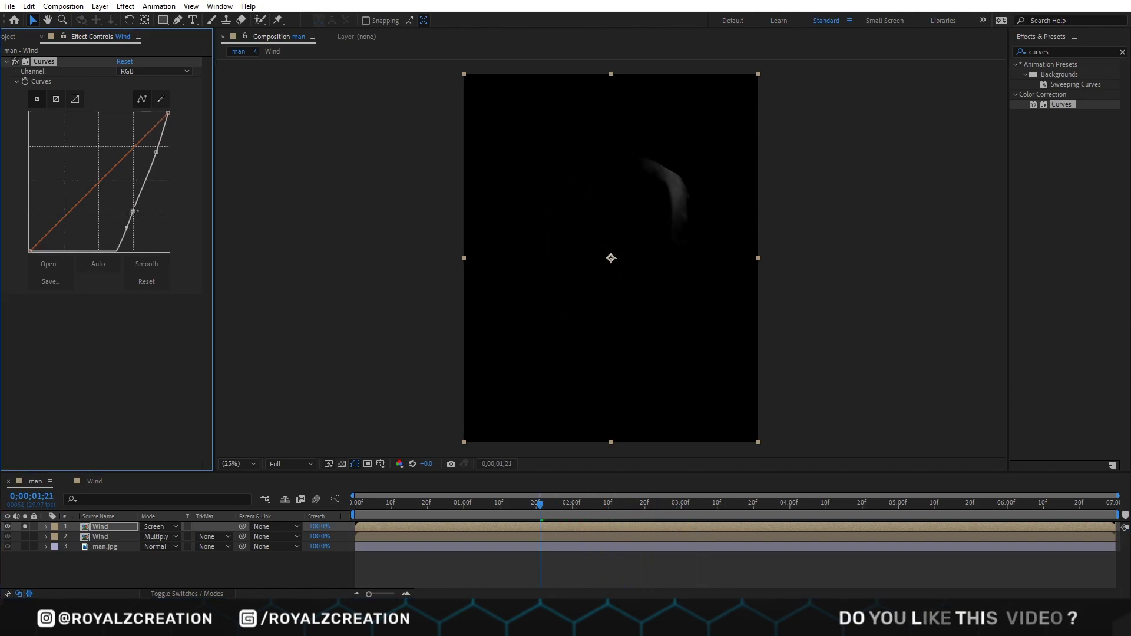
Step: Apply the Tritone effect to the top Wind layer
{"action": "left_click", "coordinate": [541, 510]}
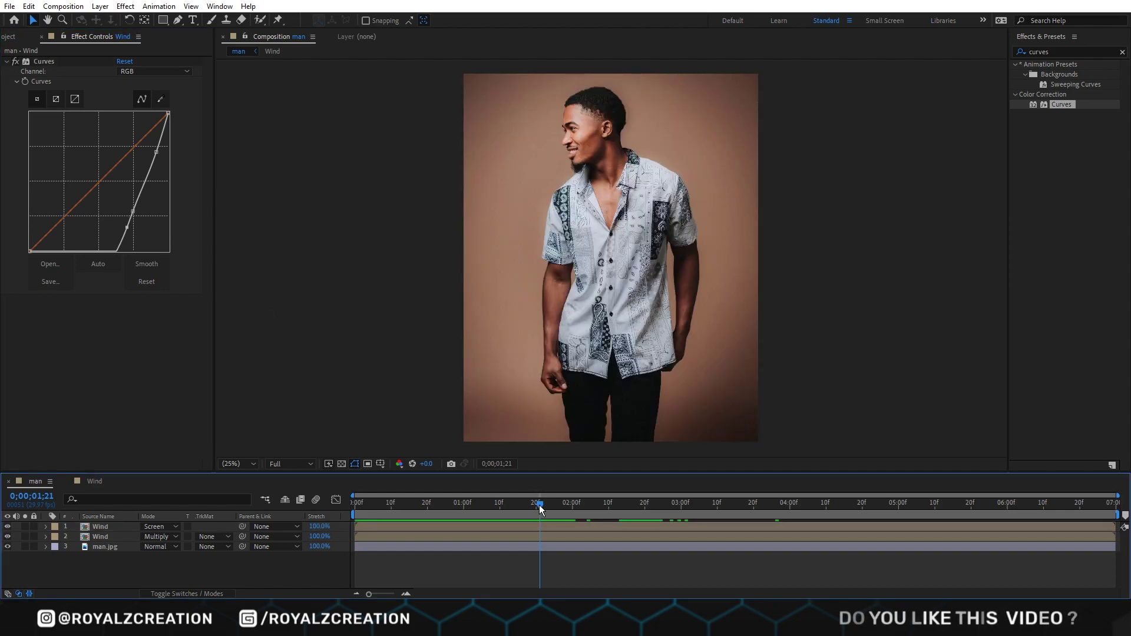
{"action": "left_click", "coordinate": [1057, 49]}
{"action": "type", "text": "tr"}
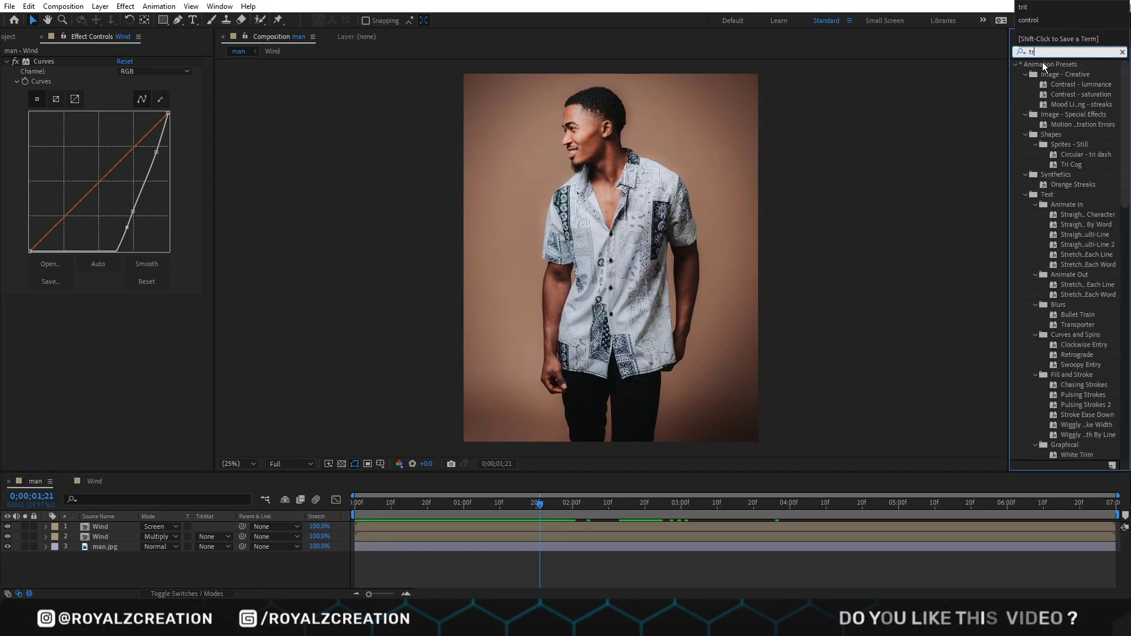
{"action": "type", "text": "ito"}
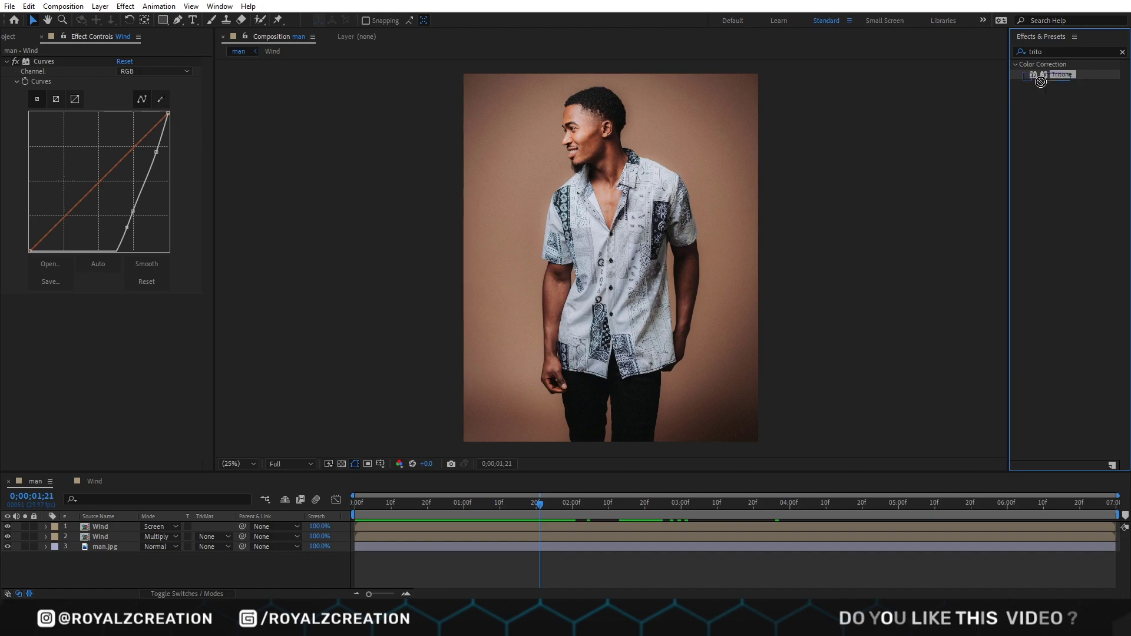
{"action": "left_click_drag", "start_coordinate": [1062, 75], "coordinate": [121, 526]}
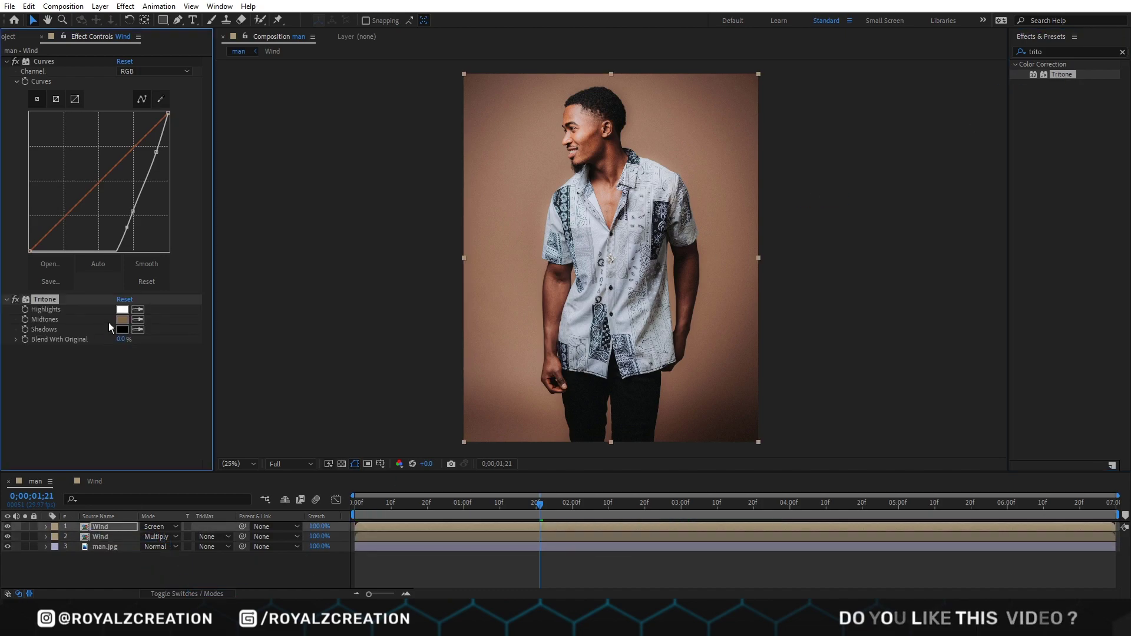
Step: Set Tritone Highlights to A5ACB7 and Midtones to 595B5F, then scrub to review
{"action": "left_click", "coordinate": [140, 310]}
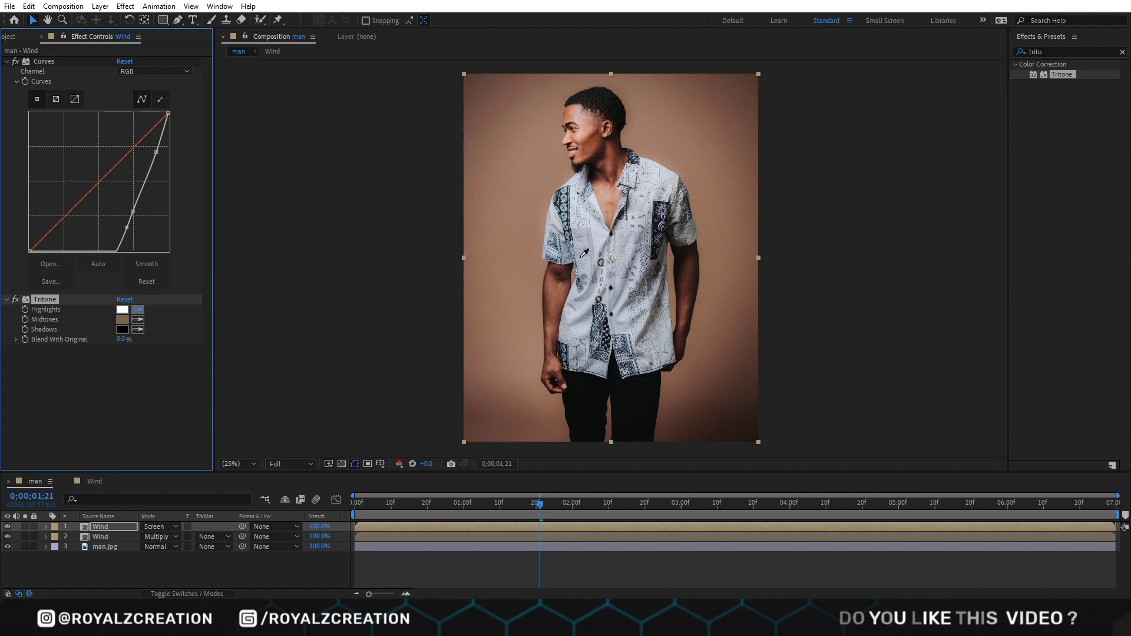
{"action": "left_click", "coordinate": [123, 309]}
{"action": "type", "text": "A5AC"}
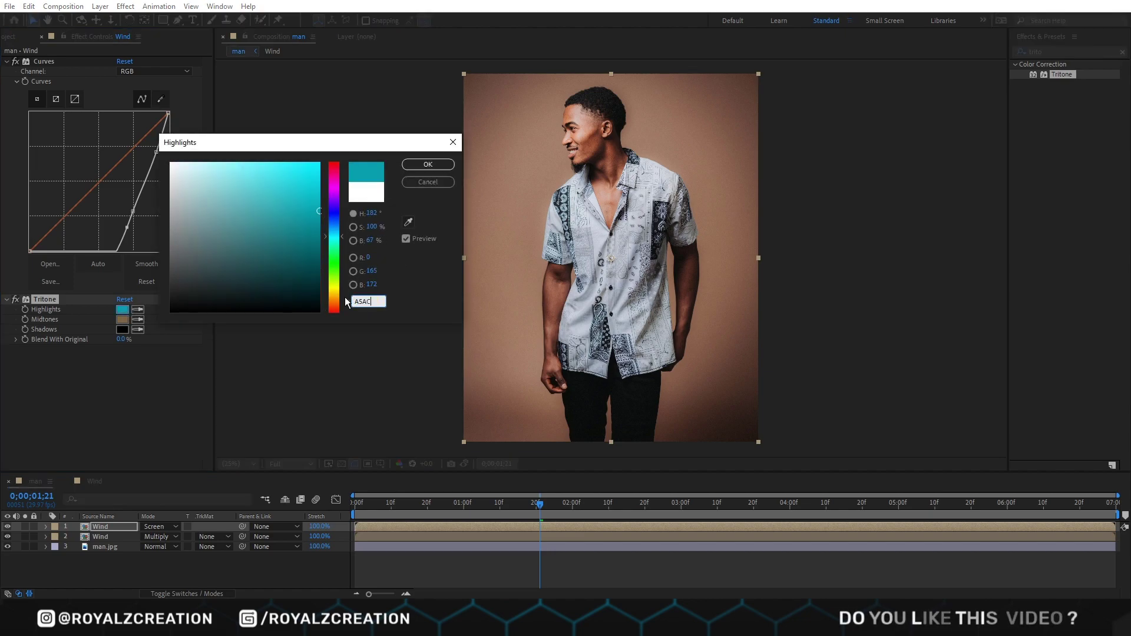
{"action": "type", "text": "B7"}
{"action": "key", "text": "Return"}
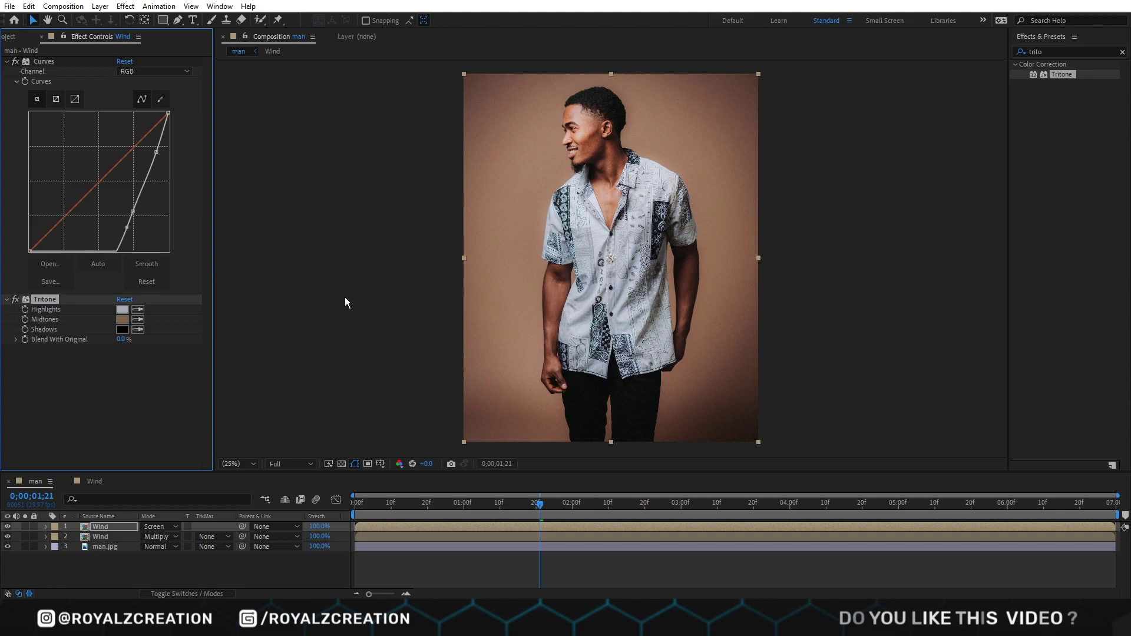
{"action": "left_click", "coordinate": [122, 319]}
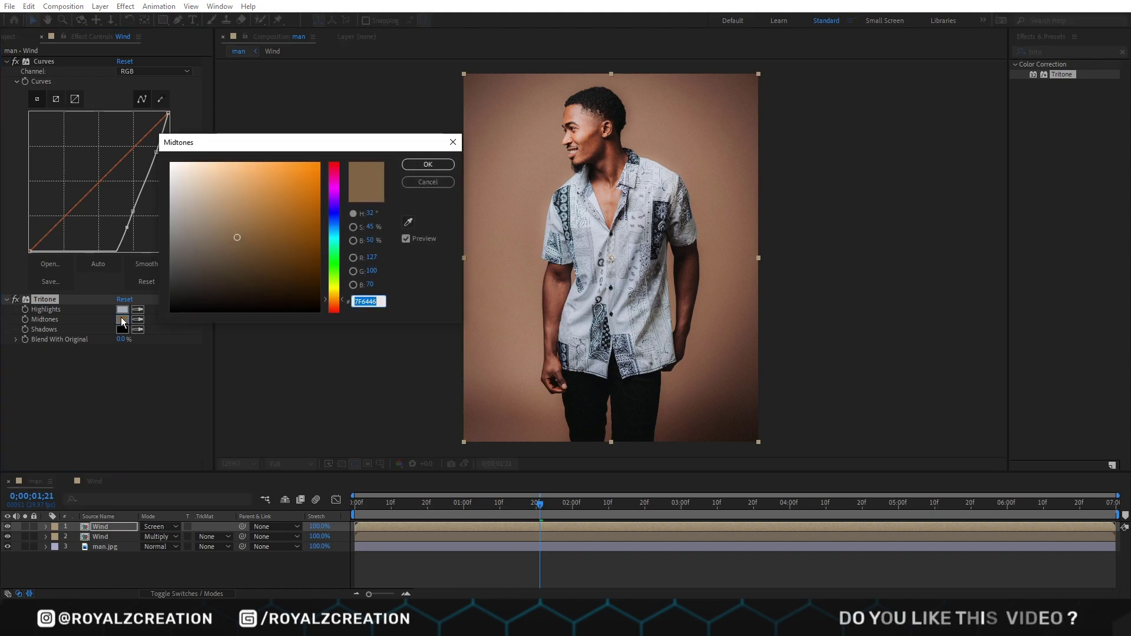
{"action": "type", "text": "595B5F"}
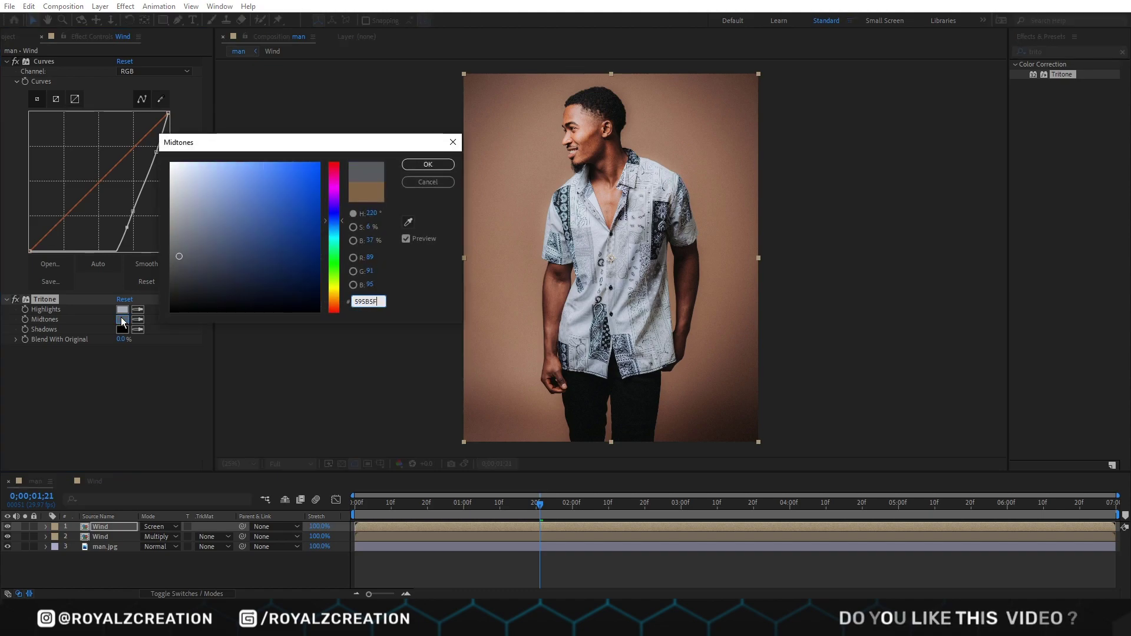
{"action": "key", "text": "Return"}
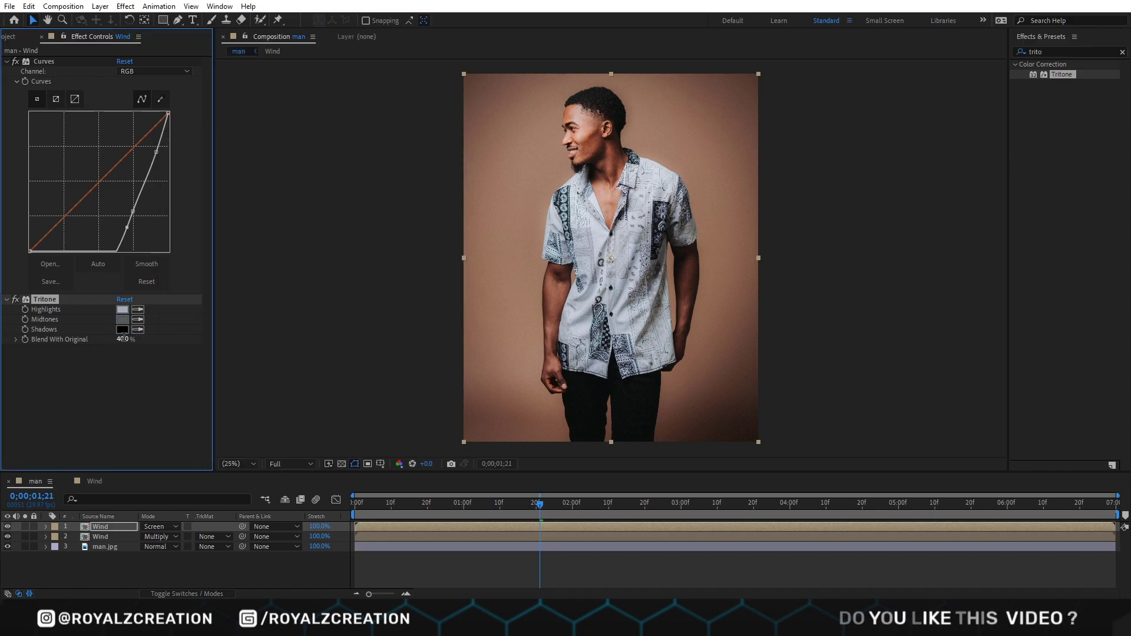
{"action": "mouse_move", "coordinate": [539, 506]}
{"action": "left_mouse_down"}
{"action": "mouse_move", "coordinate": [355, 511]}
{"action": "mouse_move", "coordinate": [603, 510]}
{"action": "left_mouse_up"}
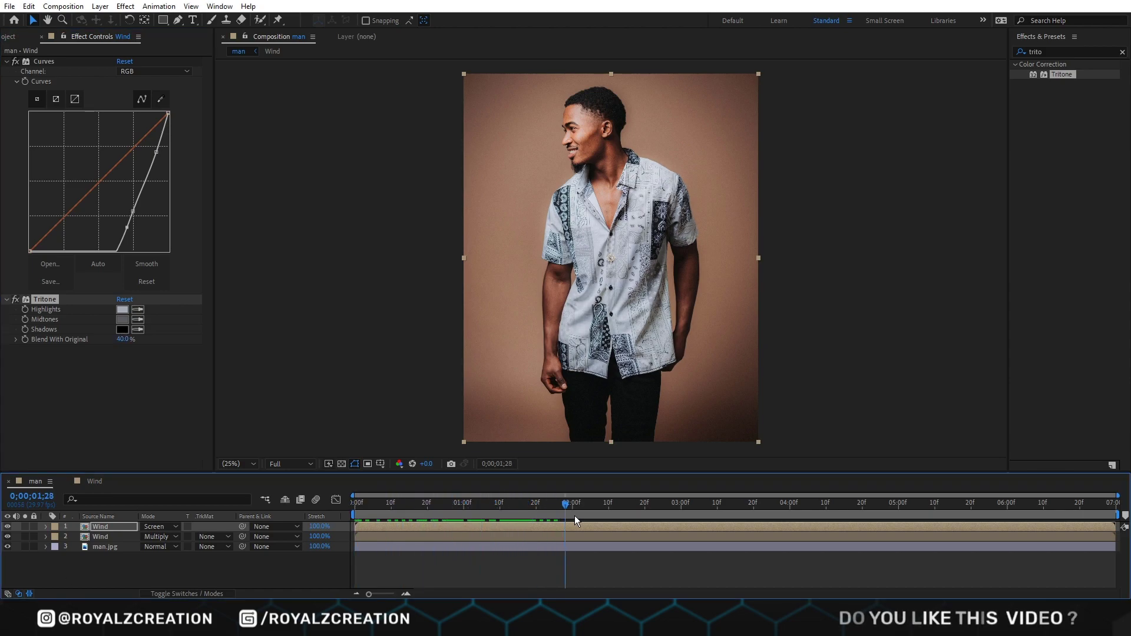
Step: Apply the Displacement Map effect to Adjustment Layer 1 via an Effects & Presets search
{"action": "right_click", "coordinate": [164, 567]}
{"action": "mouse_move", "coordinate": [192, 427]}
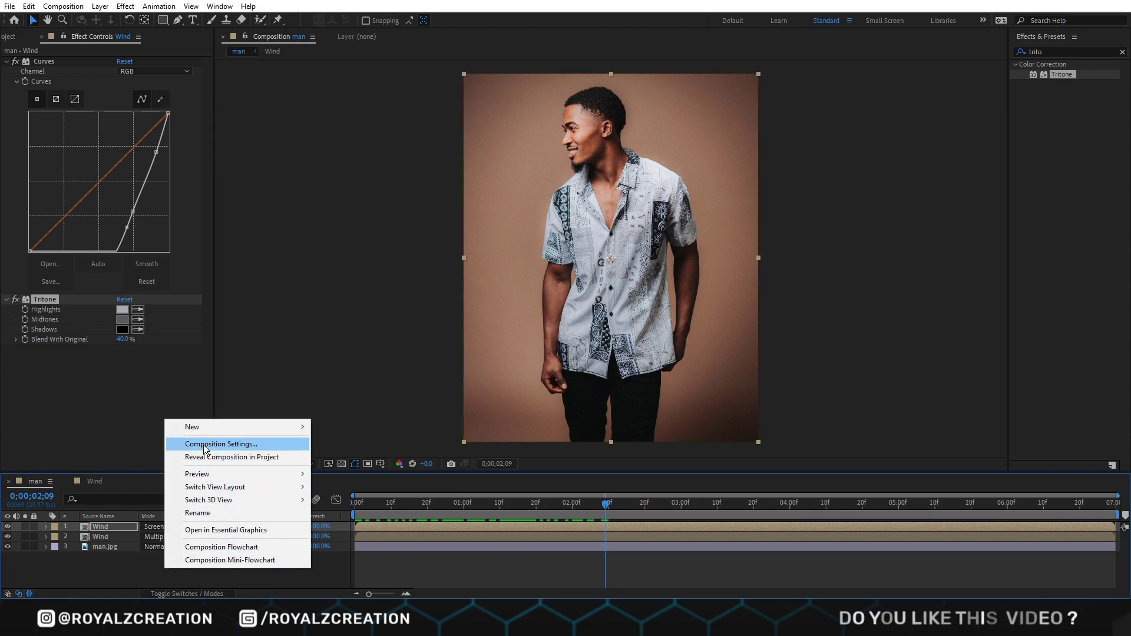
{"action": "left_click", "coordinate": [355, 522]}
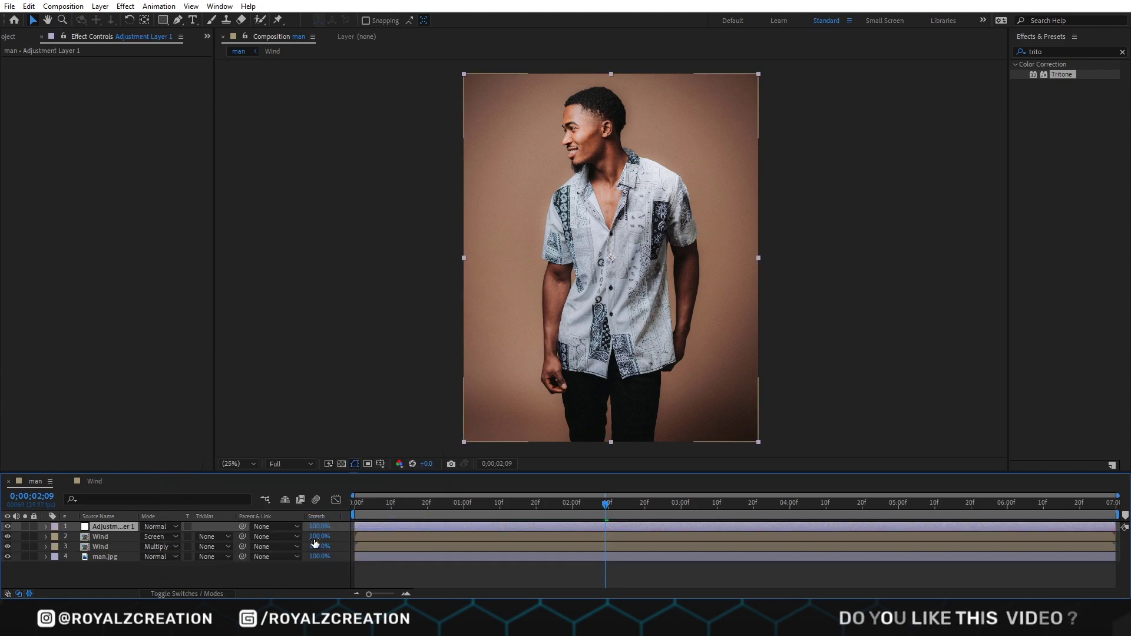
{"action": "left_click", "coordinate": [1054, 52]}
{"action": "left_click_drag", "start_coordinate": [1054, 52], "coordinate": [1013, 52]}
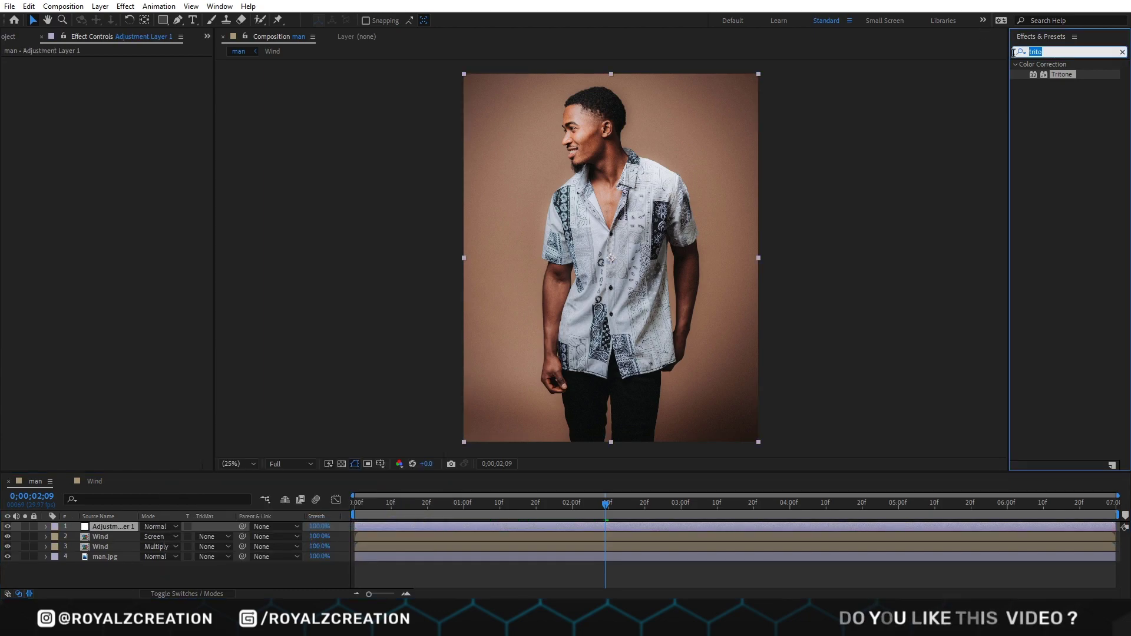
{"action": "type", "text": "displace"}
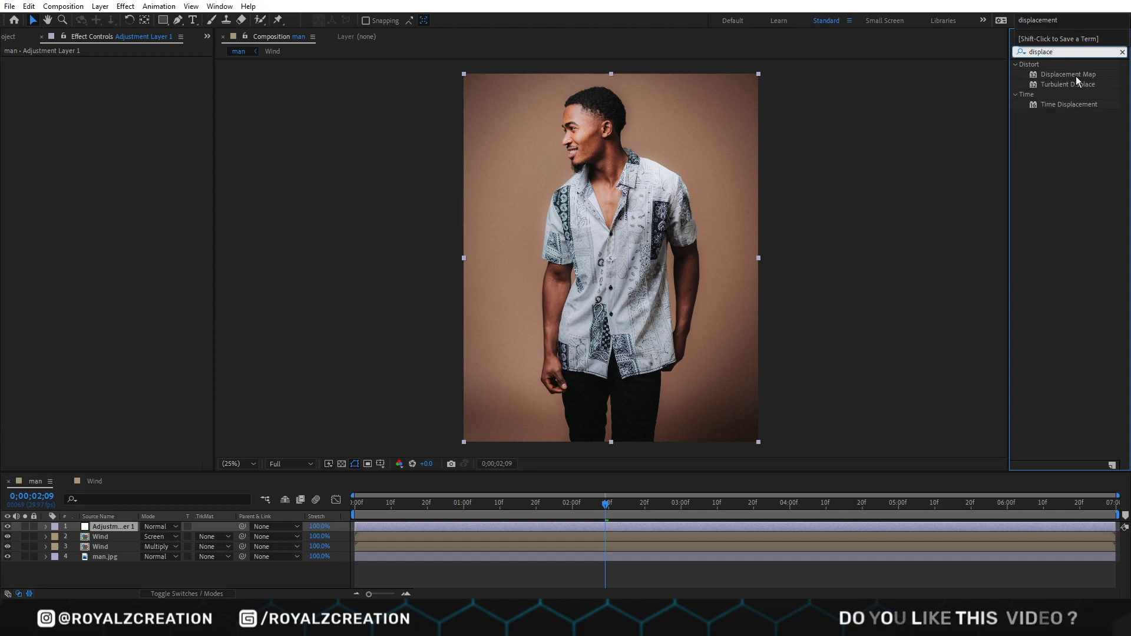
{"action": "double_click", "coordinate": [1067, 74]}
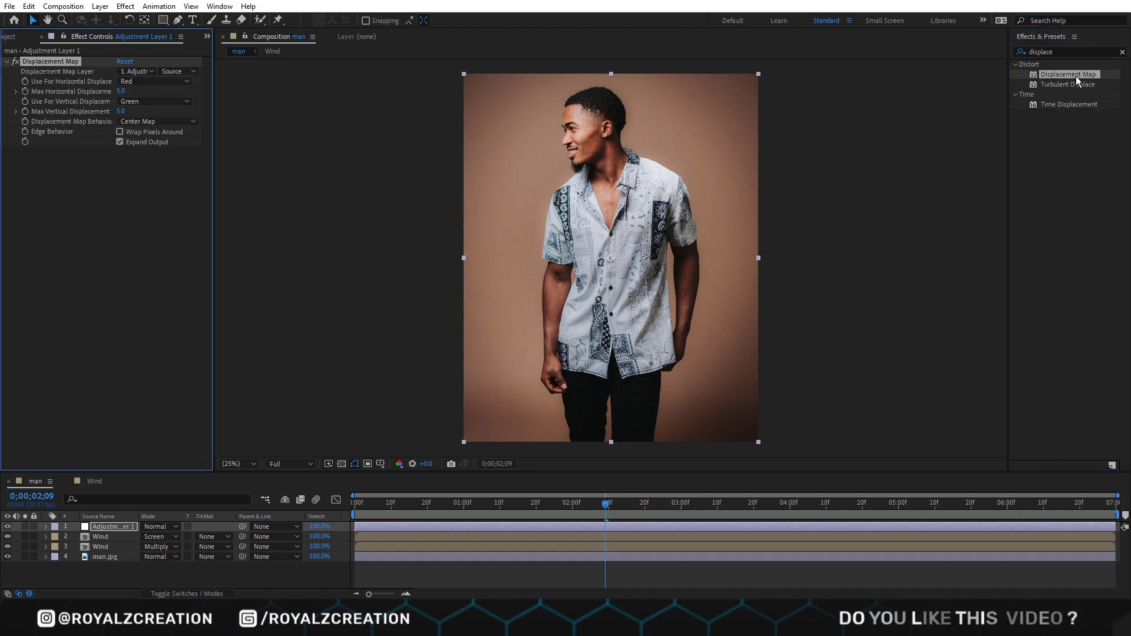
Step: Drive the displacement from layer 3. Wind, 13 horizontal and vertical, vertical from Red
{"action": "left_click", "coordinate": [141, 71]}
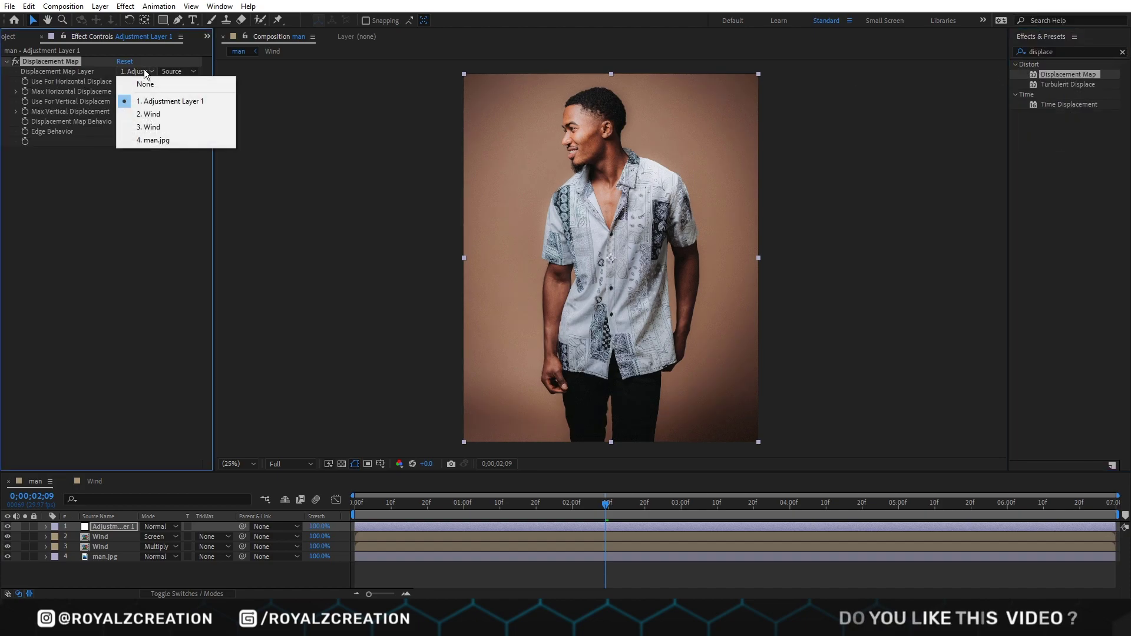
{"action": "left_click", "coordinate": [163, 128]}
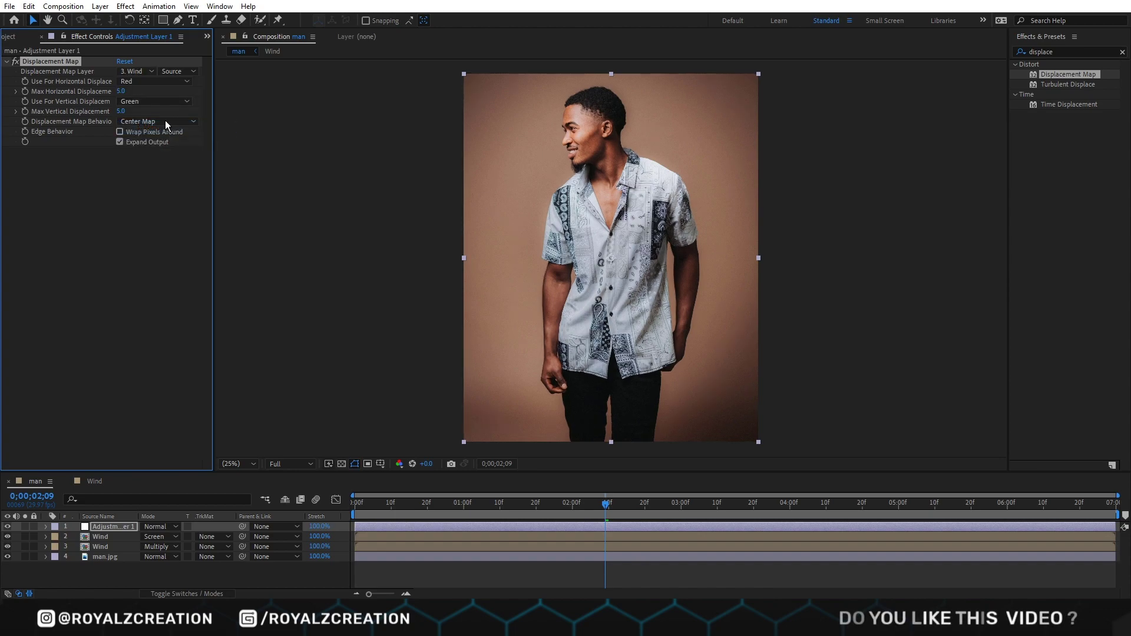
{"action": "left_click", "coordinate": [121, 91]}
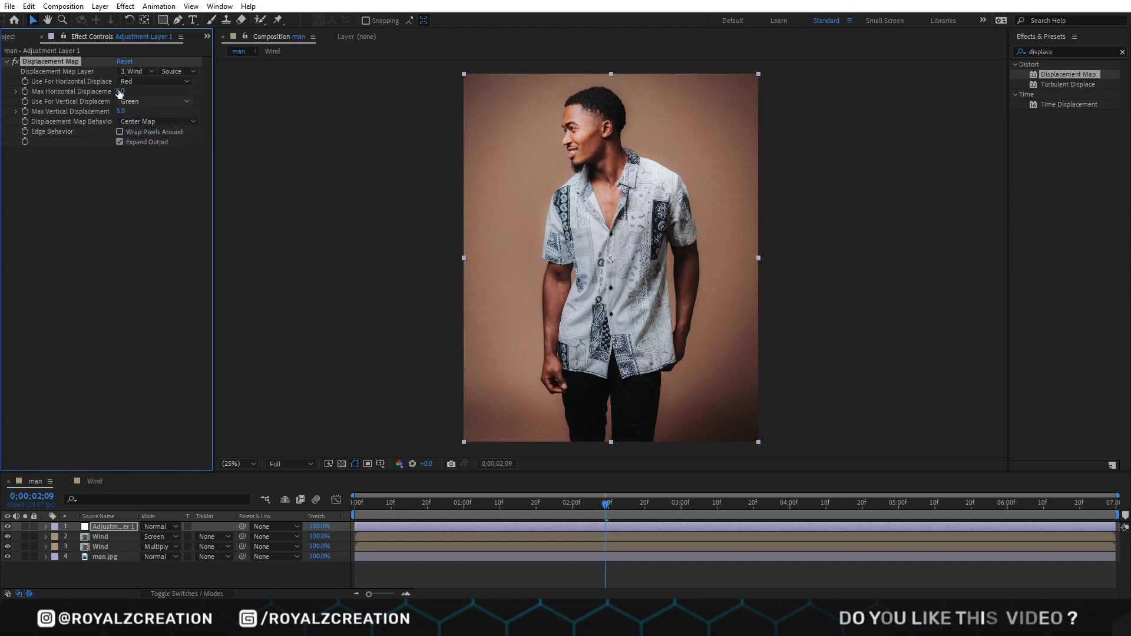
{"action": "type", "text": "13"}
{"action": "key", "text": "Return"}
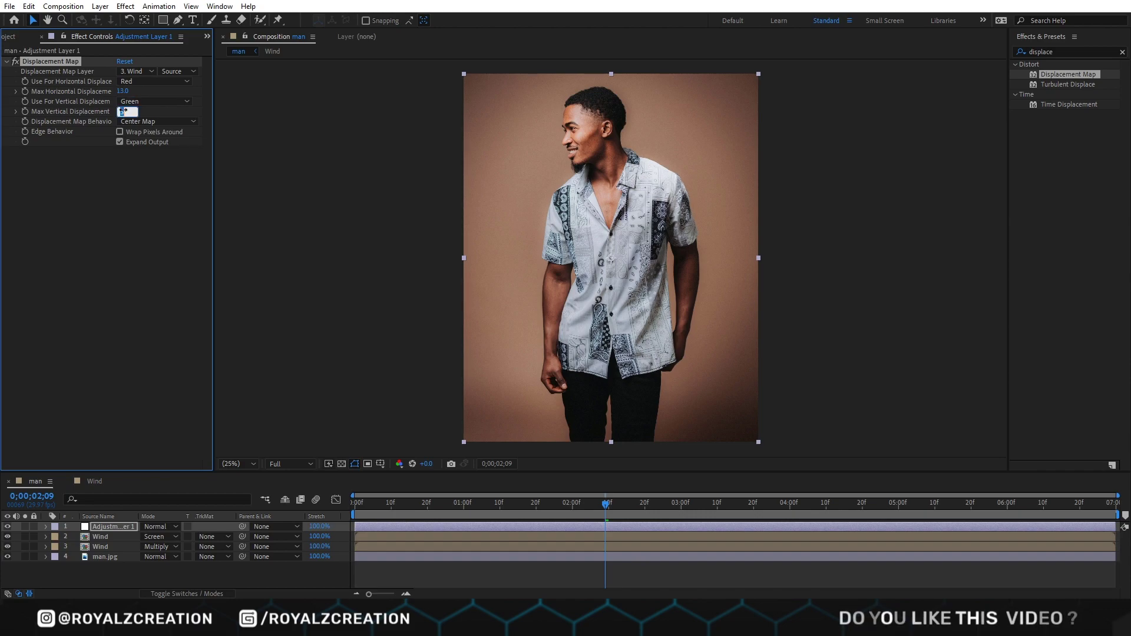
{"action": "key", "text": "Return"}
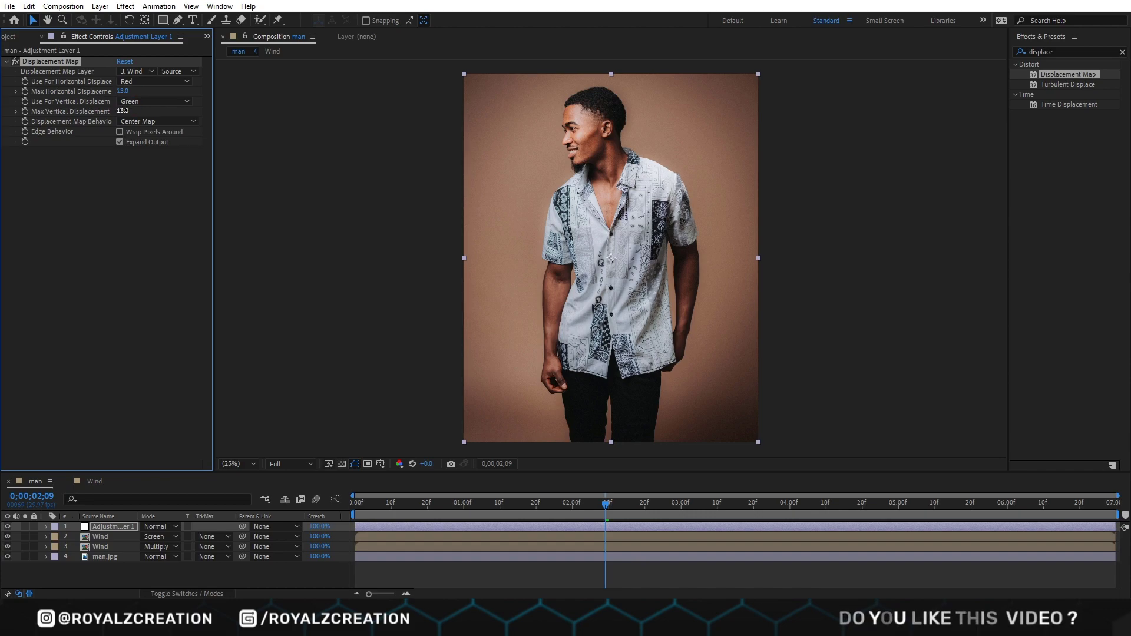
{"action": "left_click", "coordinate": [147, 101]}
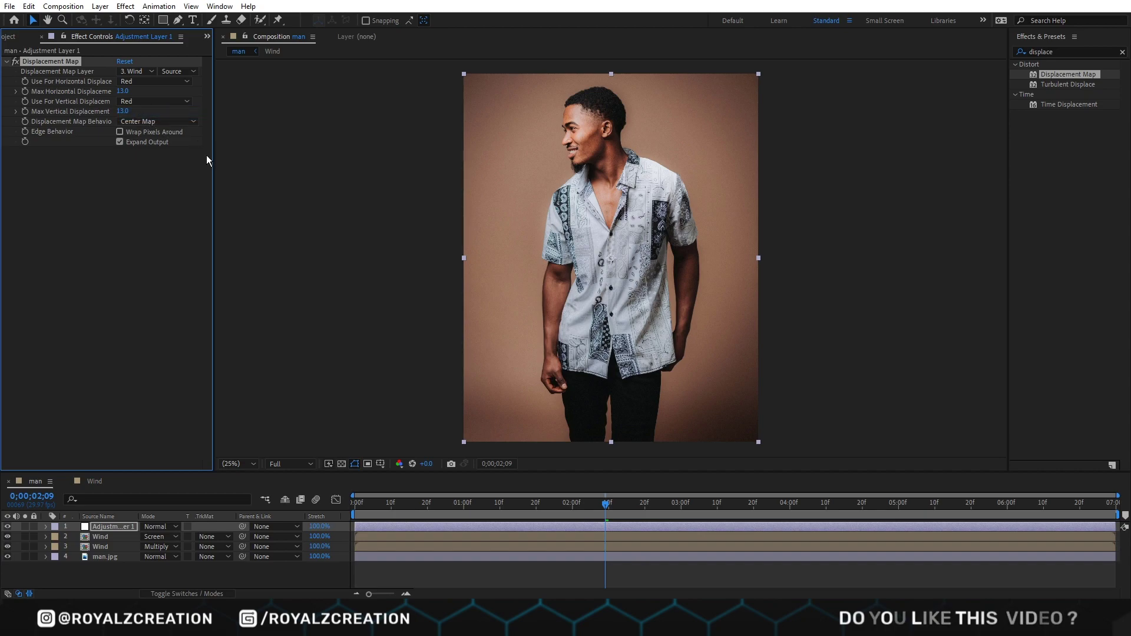
Step: Preview the wind animation from the start of the man composition
{"action": "left_click_drag", "start_coordinate": [522, 498], "coordinate": [321, 528]}
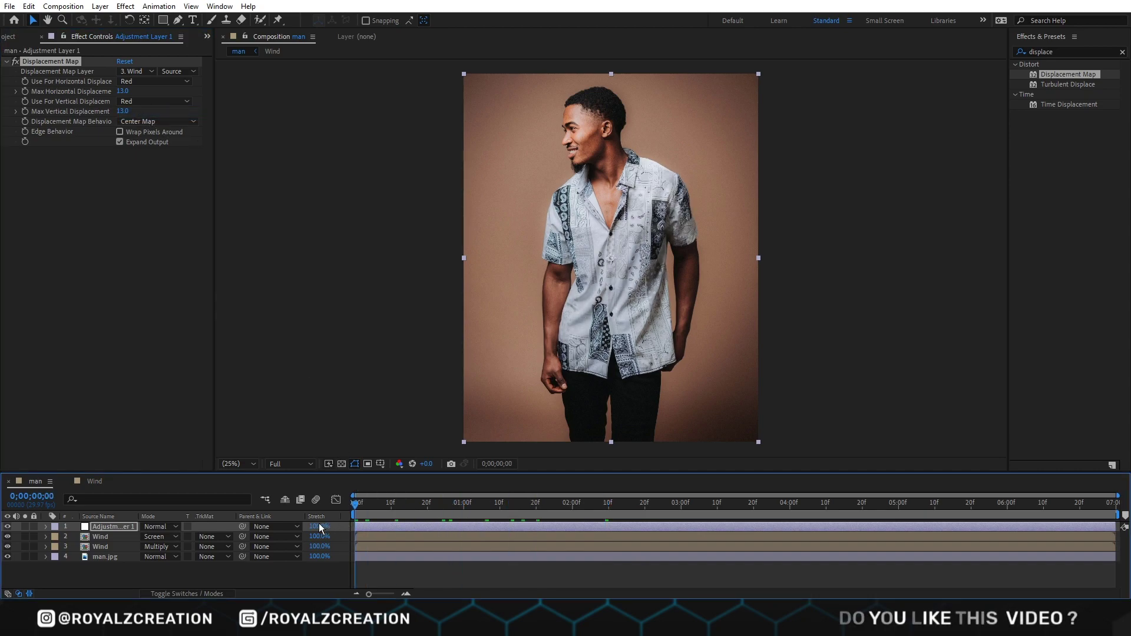
{"action": "key", "text": "space"}
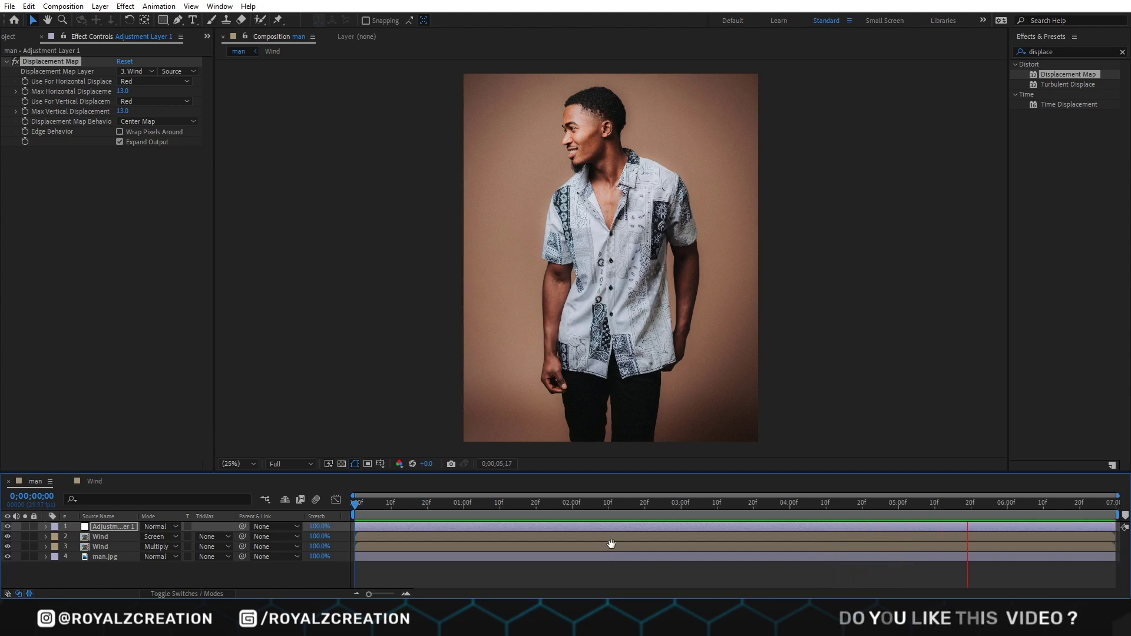
{"action": "key", "text": "space"}
Step: Inside the Wind precomp, give the fabric footage layer a 150% time stretch
{"action": "double_click", "coordinate": [114, 545]}
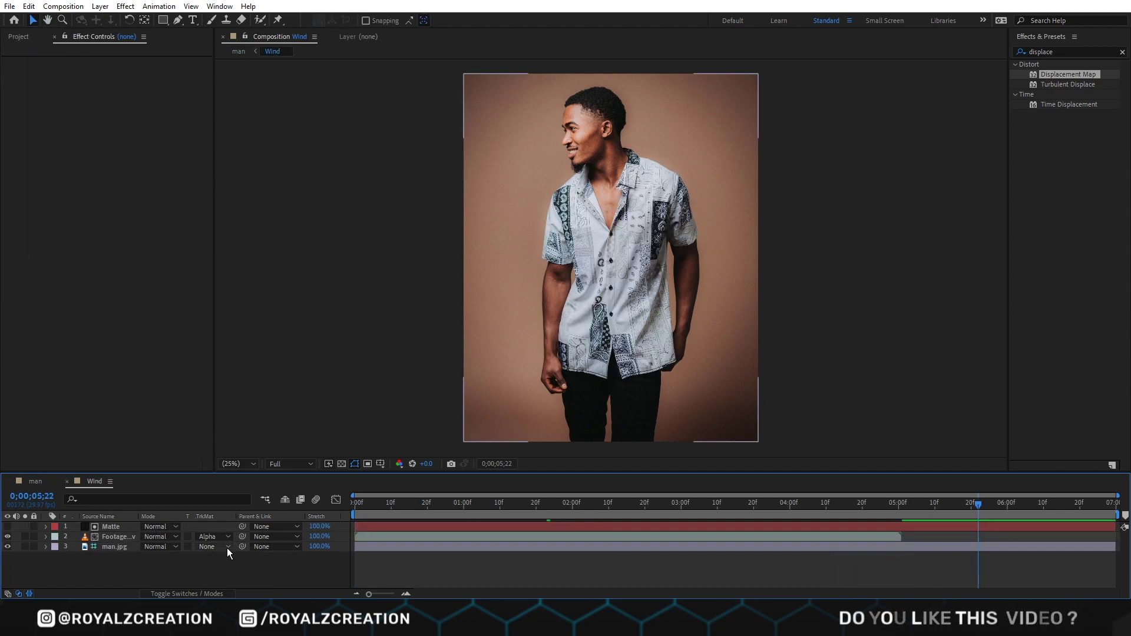
{"action": "left_click", "coordinate": [120, 536]}
{"action": "right_click", "coordinate": [343, 516]}
{"action": "mouse_move", "coordinate": [388, 551]}
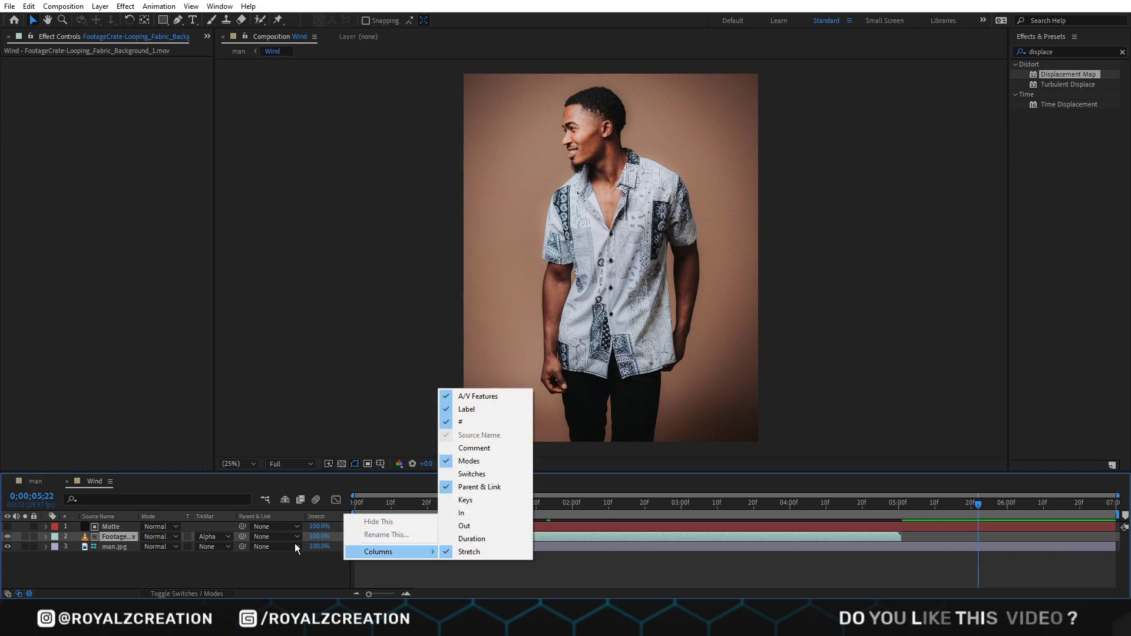
{"action": "left_click", "coordinate": [320, 536]}
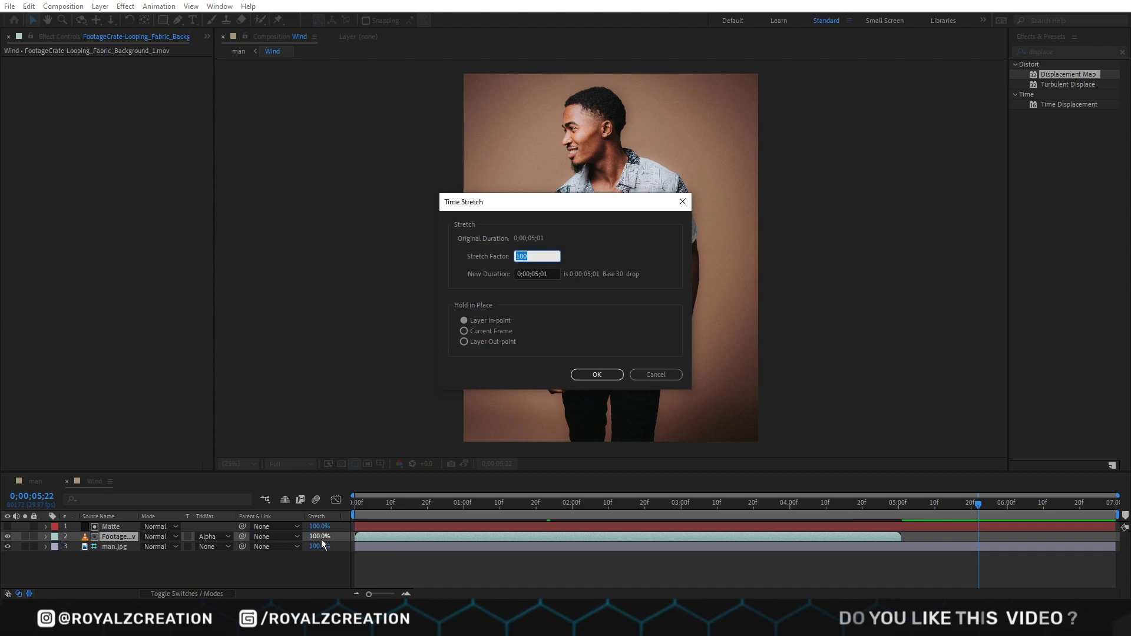
{"action": "type", "text": "0"}
{"action": "key", "text": "Return"}
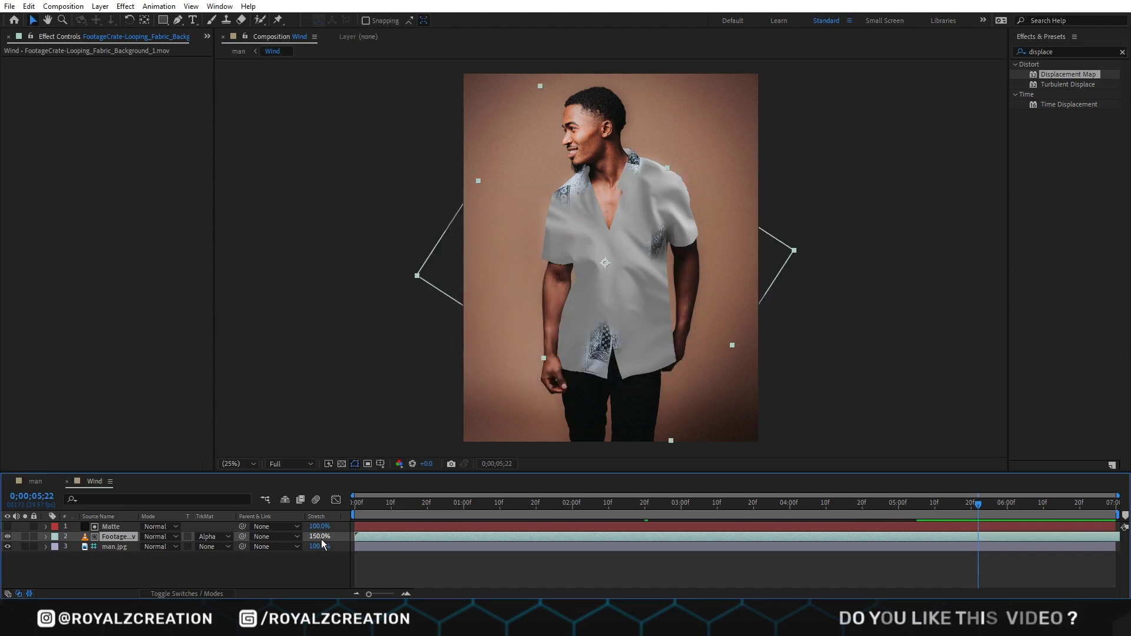
Step: Return to the man composition and preview it from the start
{"action": "left_click", "coordinate": [20, 484]}
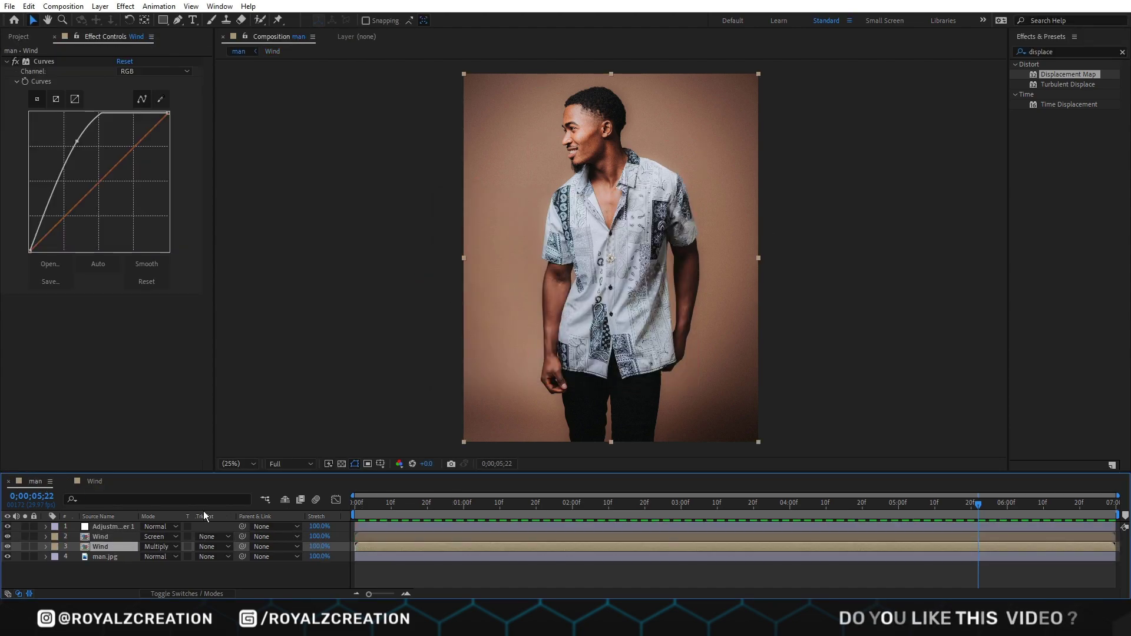
{"action": "key", "text": "space"}
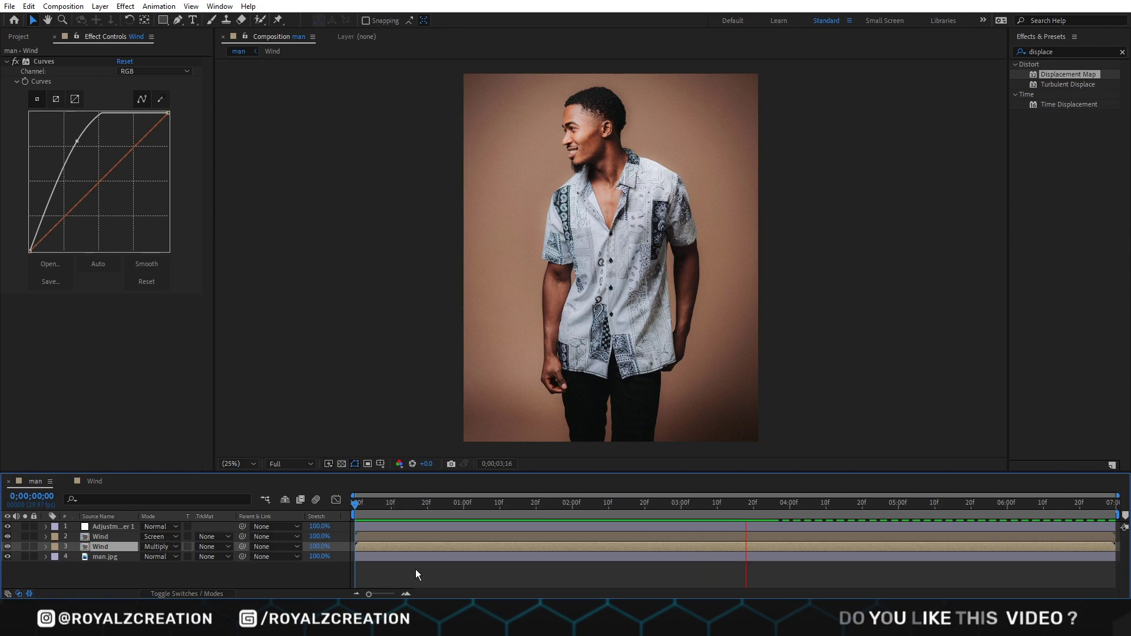
{"action": "key", "text": "space"}
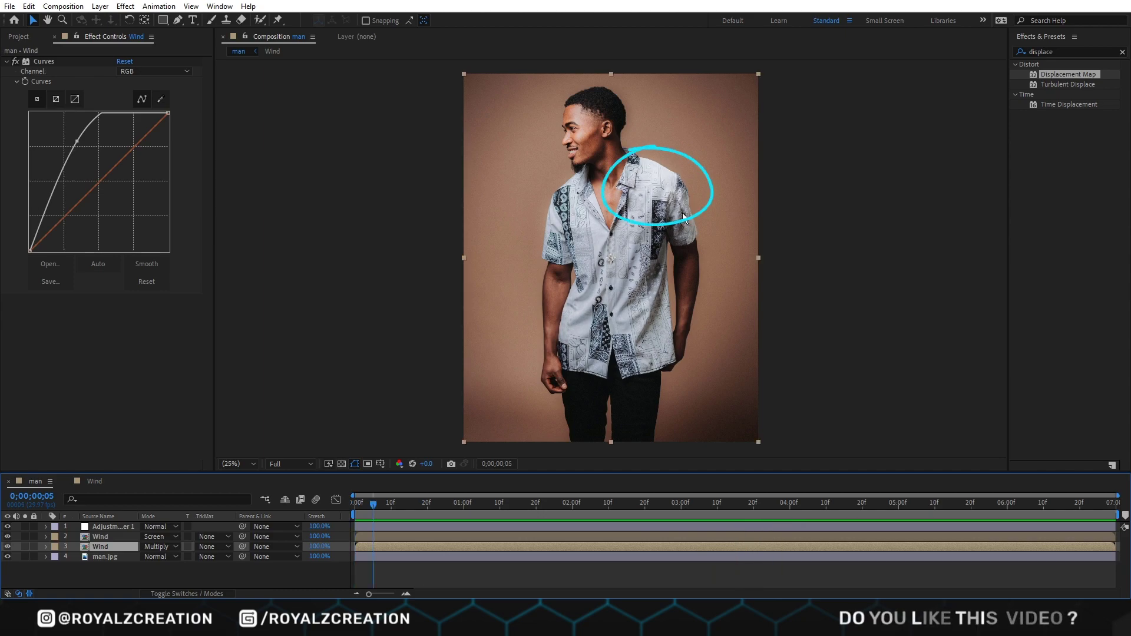
Step: Solo the screen-blended Wind layer and drag its Curves points down to darken the fabric
{"action": "left_click", "coordinate": [119, 537]}
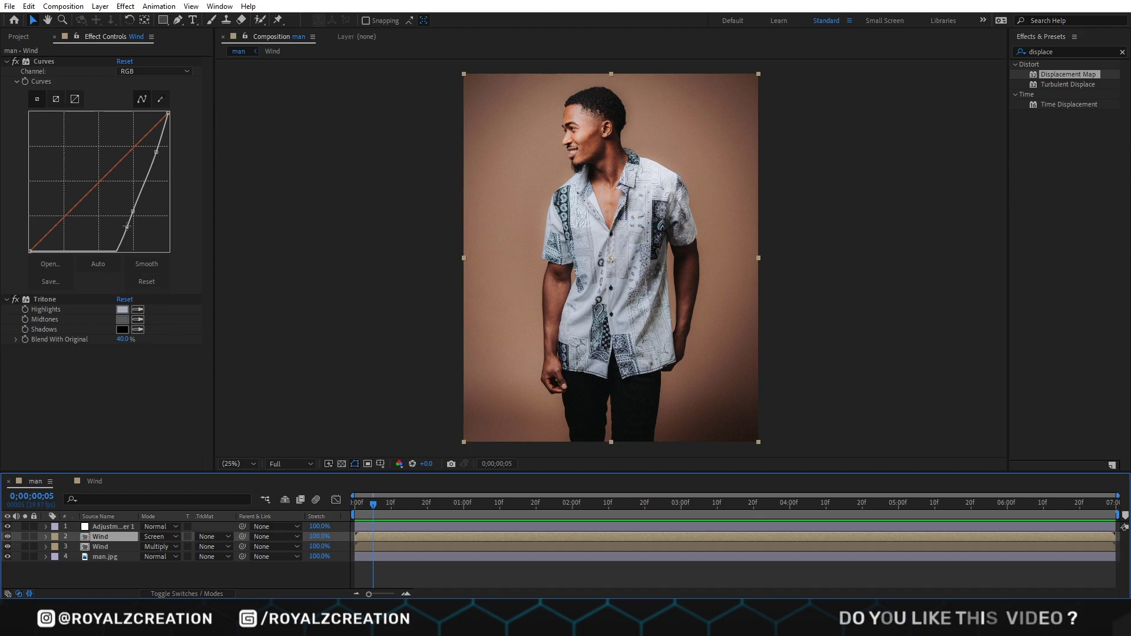
{"action": "left_click", "coordinate": [25, 537]}
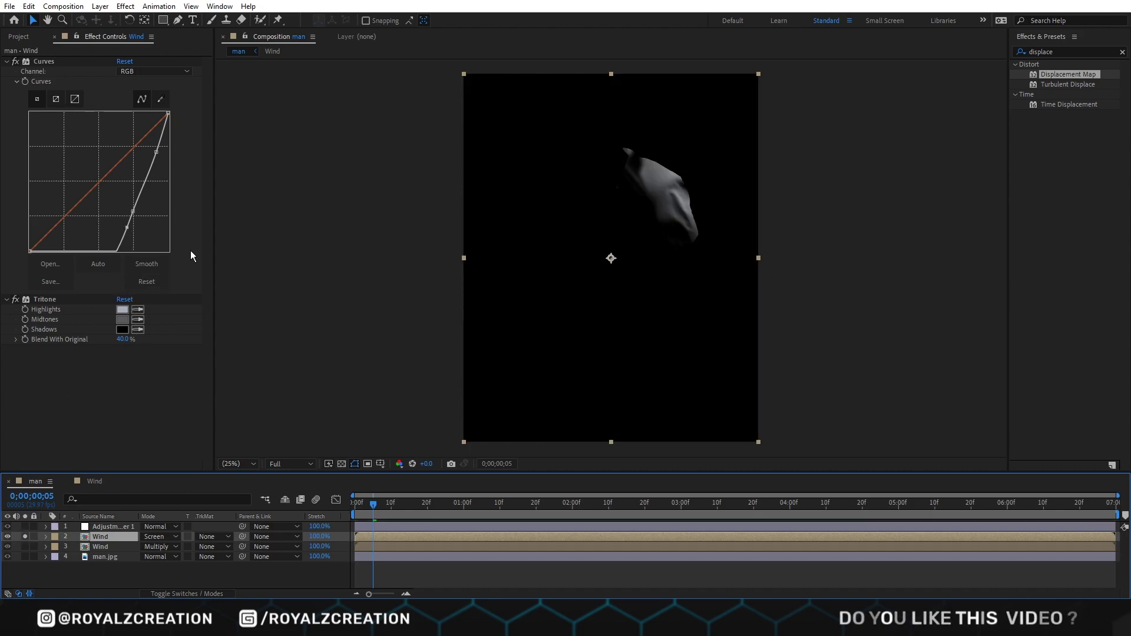
{"action": "left_click_drag", "start_coordinate": [132, 210], "coordinate": [139, 215]}
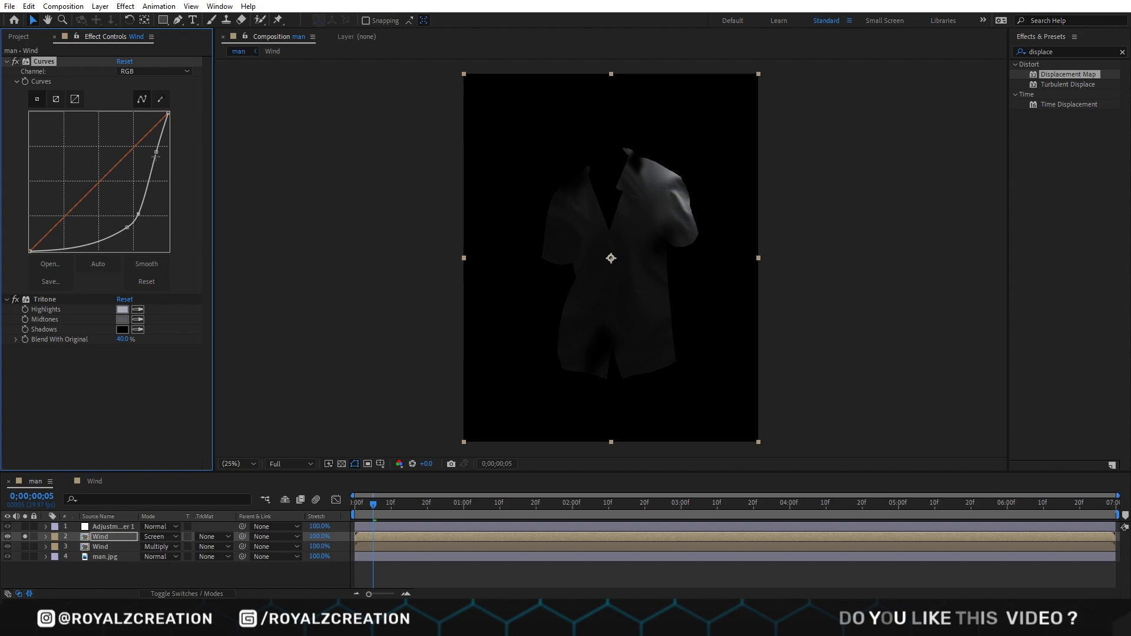
{"action": "left_click_drag", "start_coordinate": [156, 153], "coordinate": [159, 159]}
{"action": "left_click_drag", "start_coordinate": [127, 227], "coordinate": [124, 231]}
{"action": "left_click", "coordinate": [399, 513]}
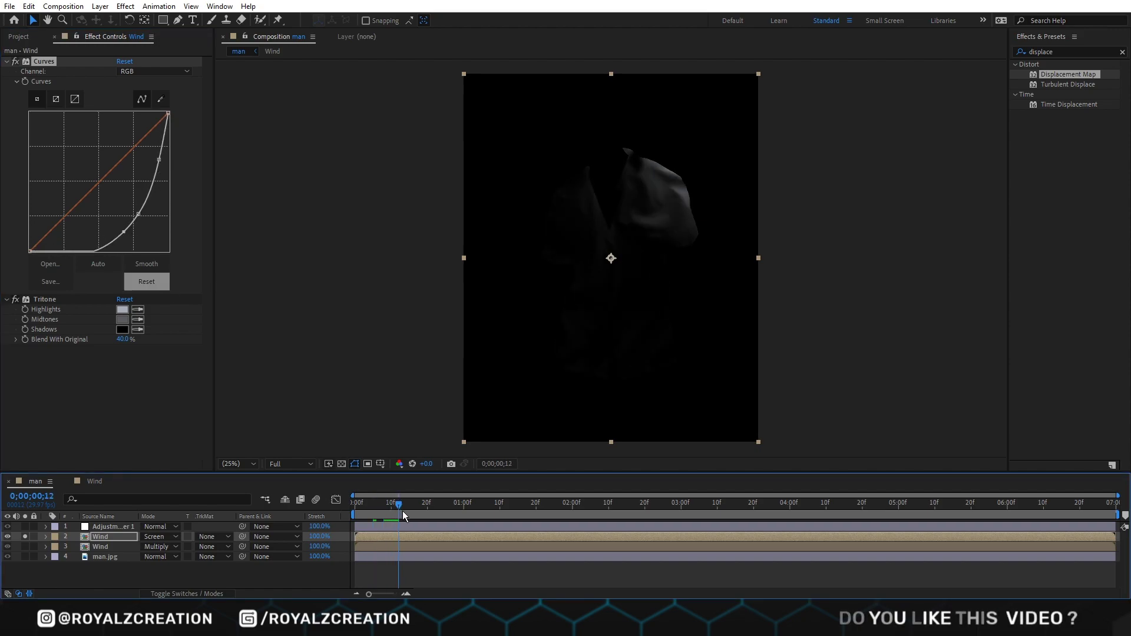
{"action": "left_click", "coordinate": [25, 535]}
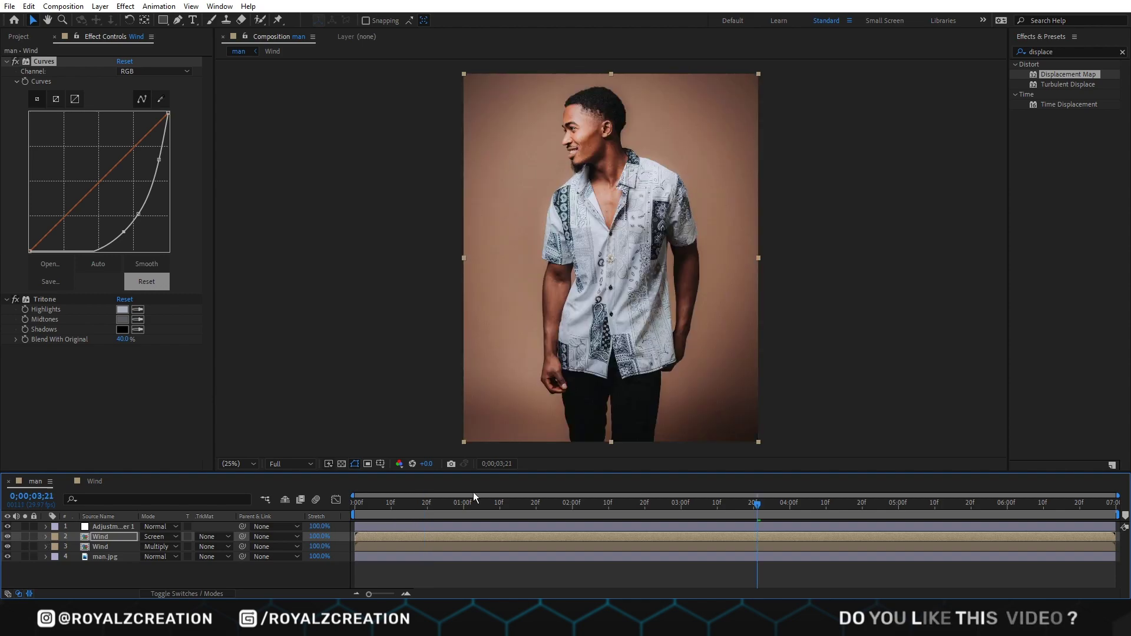